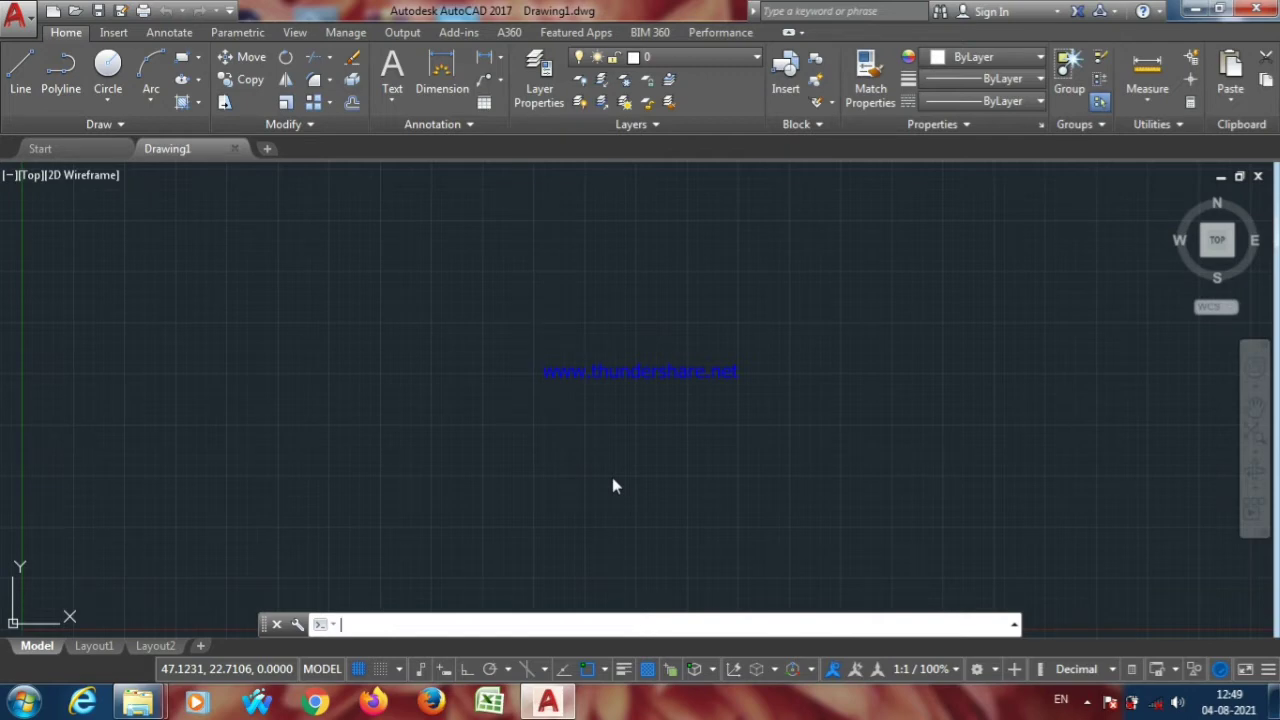
Step: With Ortho turned on, draw a horizontal line 10 units long
{"action": "left_click", "coordinate": [466, 669]}
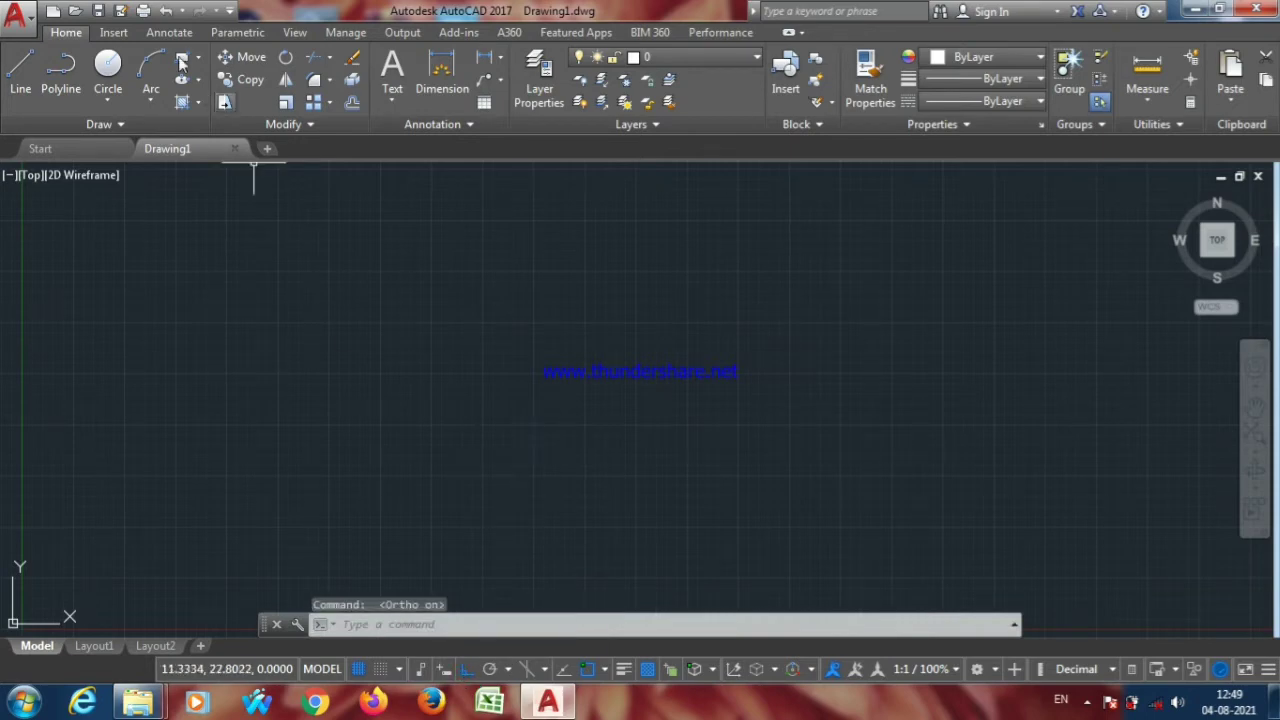
{"action": "left_click", "coordinate": [17, 80]}
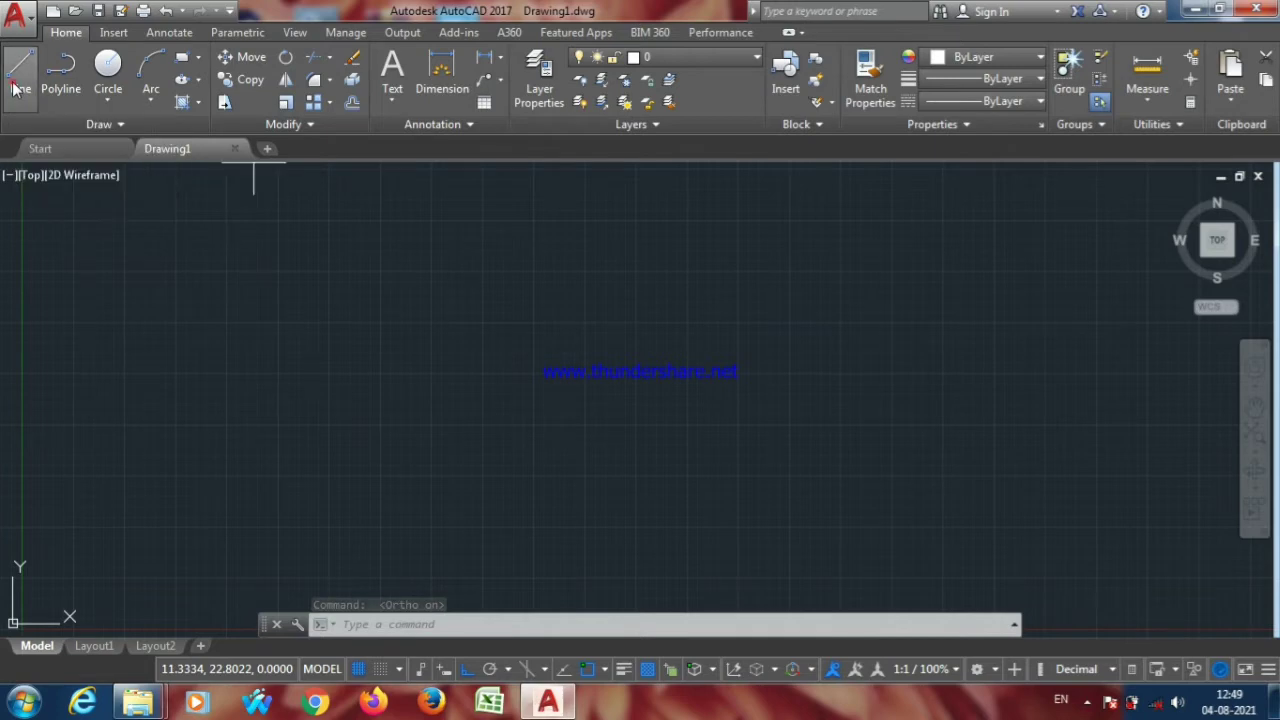
{"action": "left_click", "coordinate": [330, 370]}
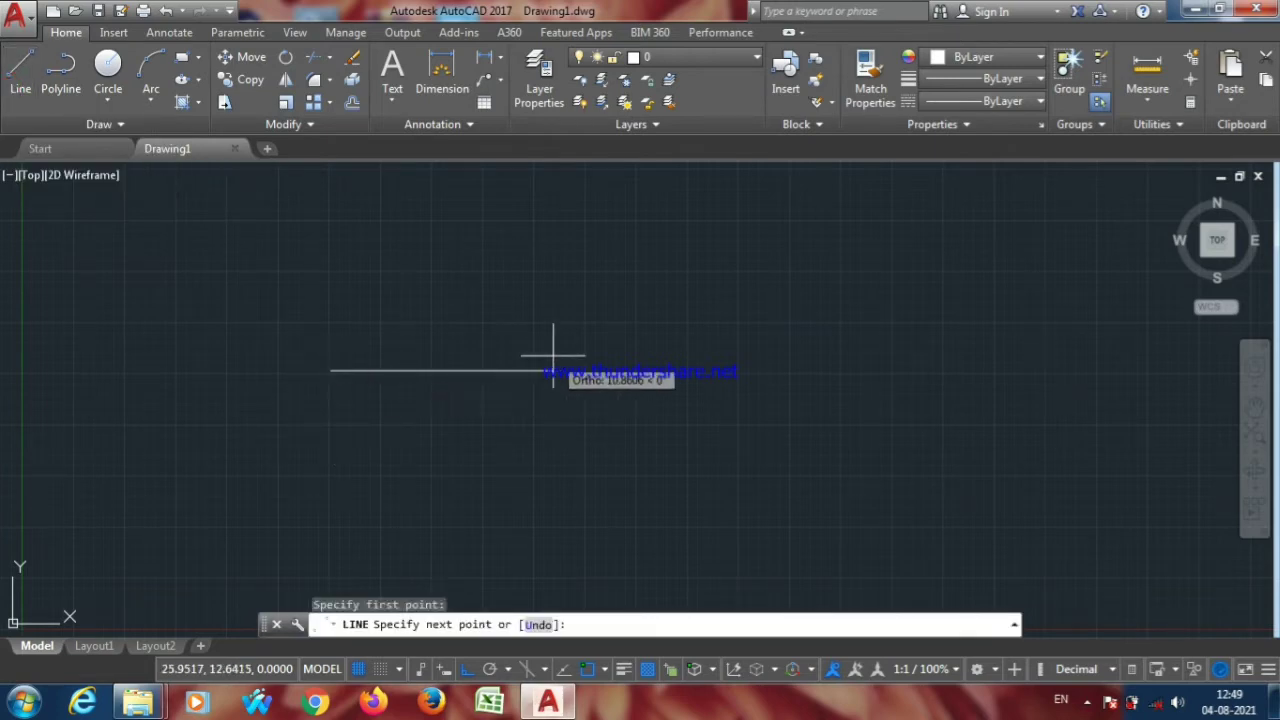
{"action": "type", "text": "1"}
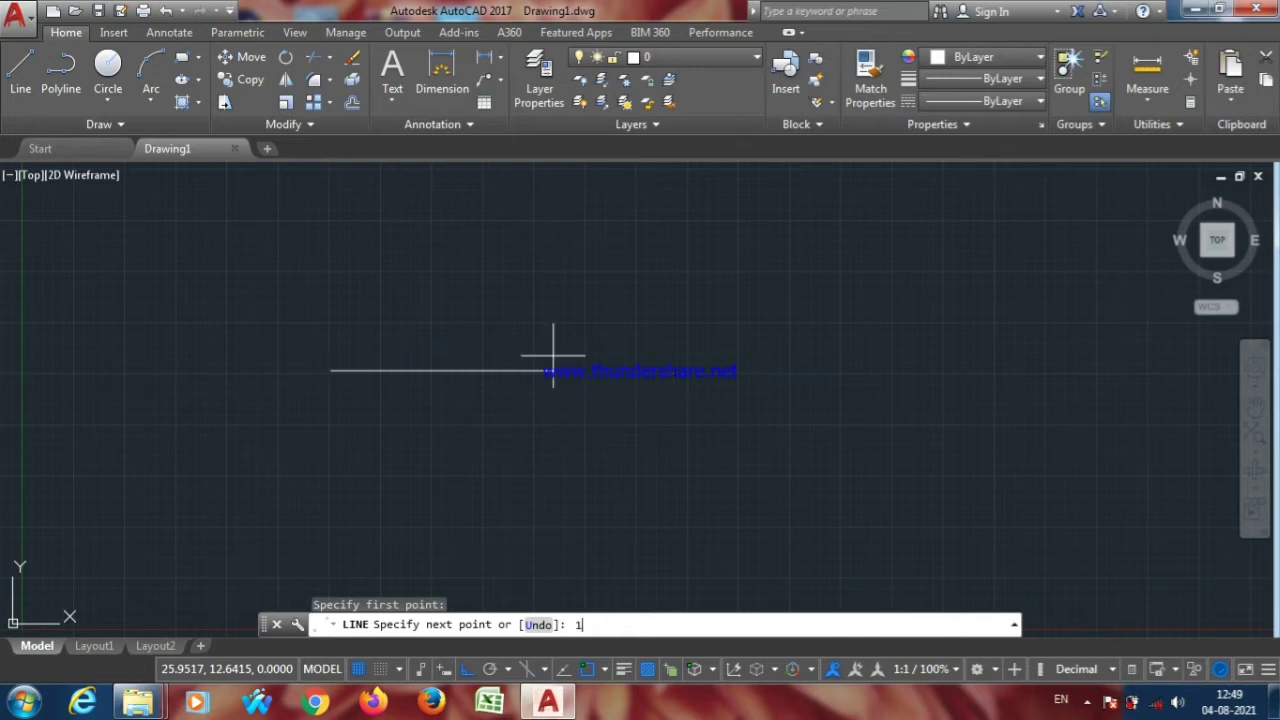
{"action": "type", "text": "0"}
{"action": "key", "text": "Return"}
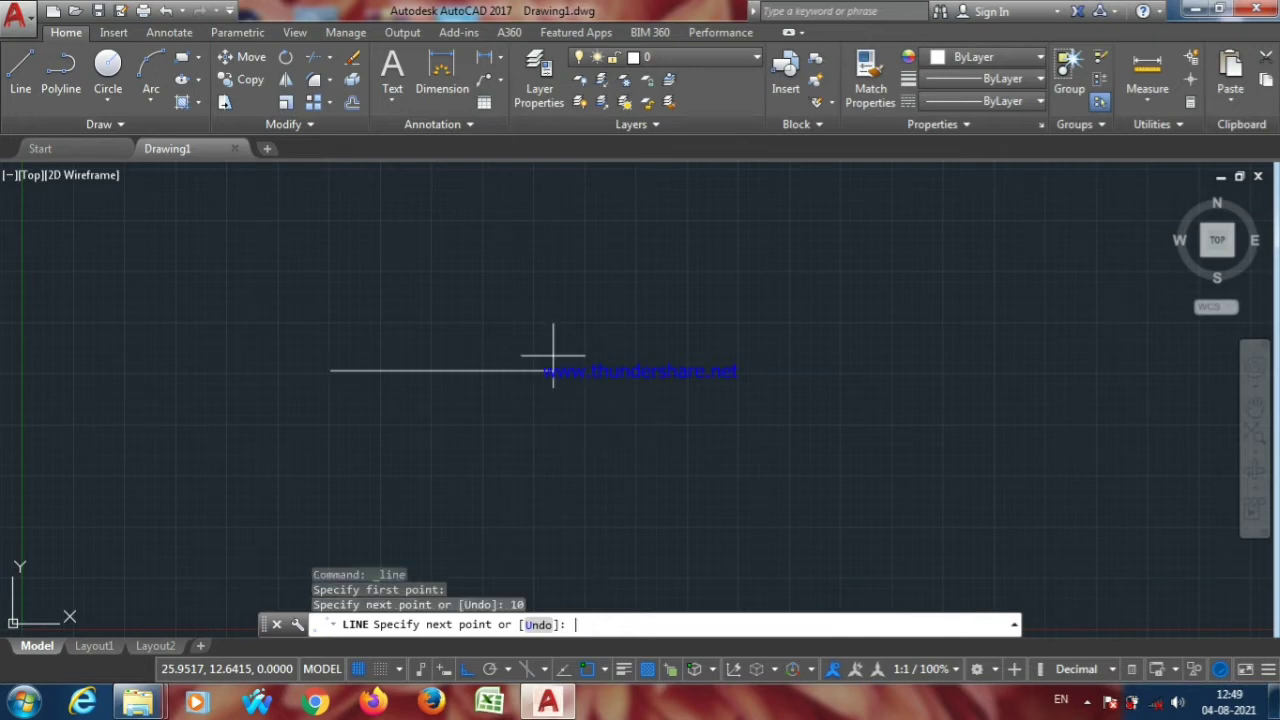
{"action": "key", "text": "Return"}
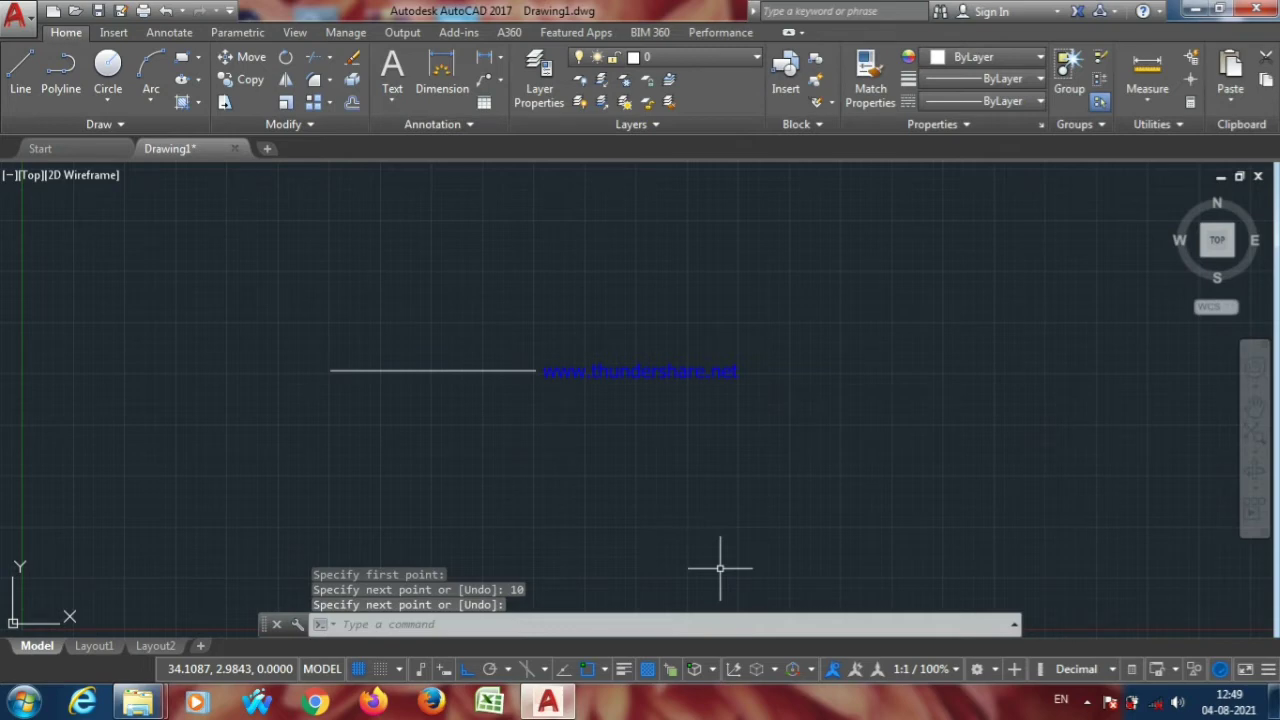
{"action": "type", "text": "1"}
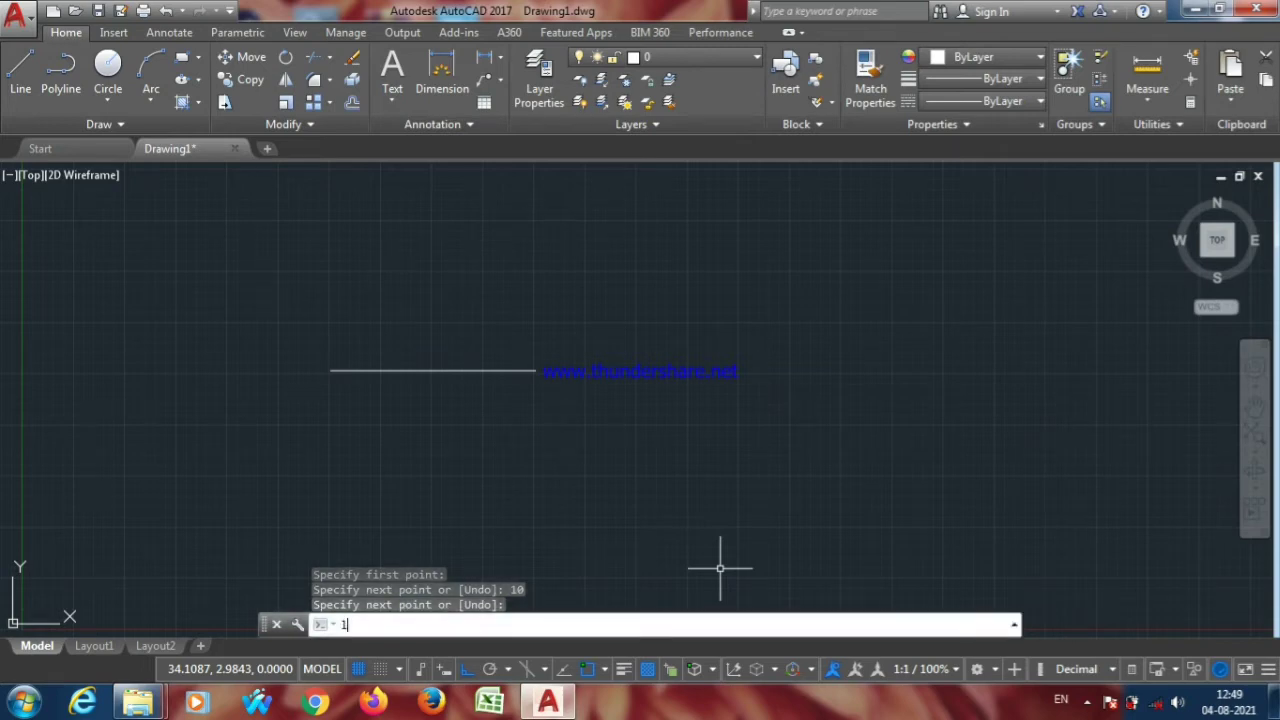
{"action": "type", "text": "en"}
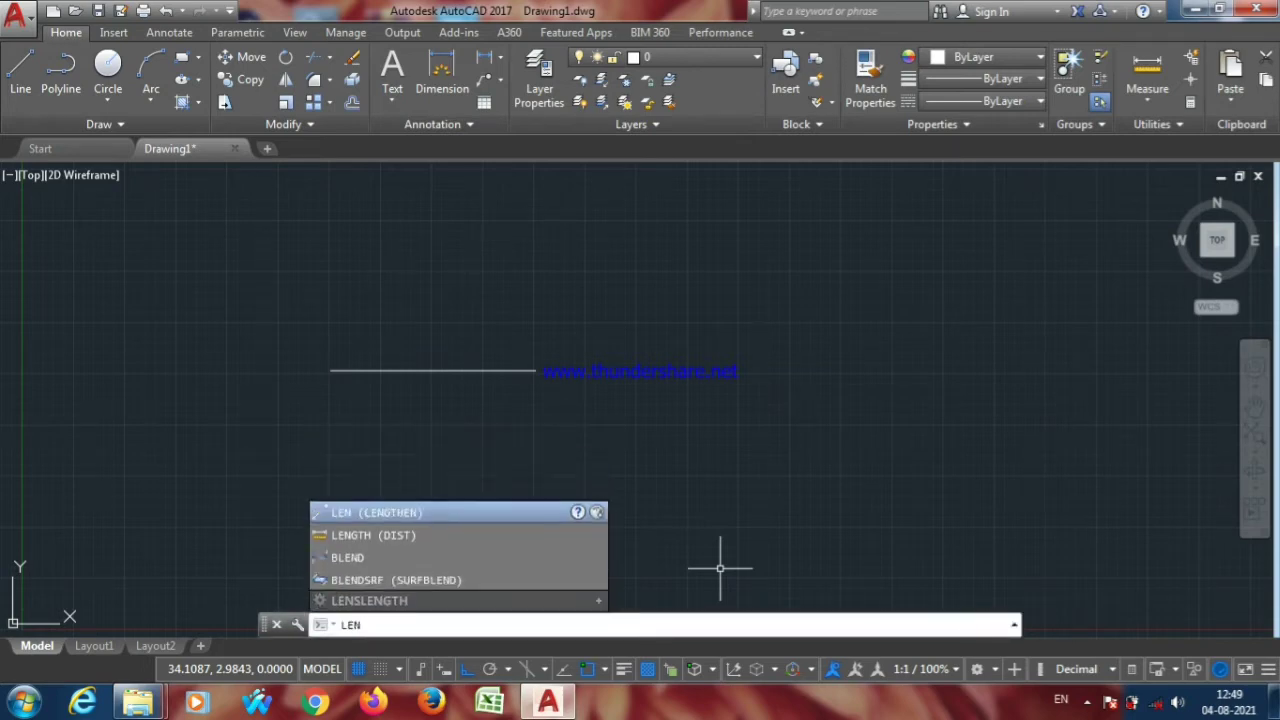
{"action": "key", "text": "Return"}
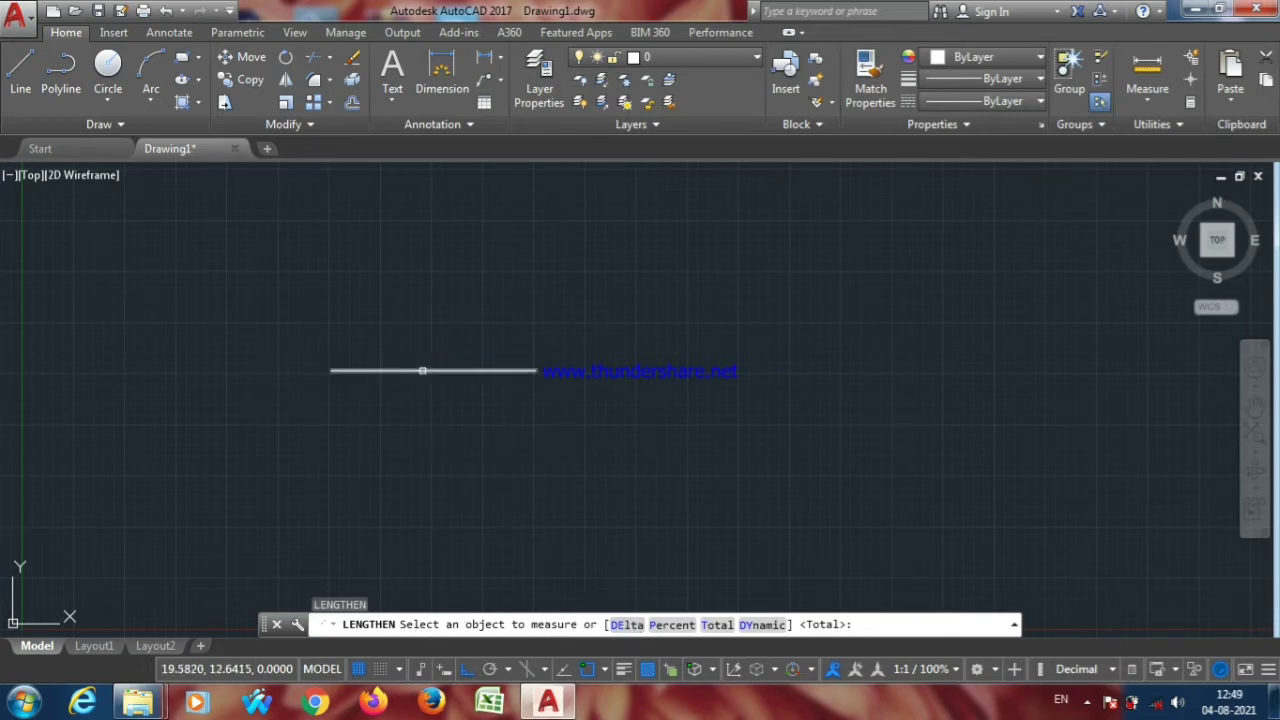
{"action": "left_click", "coordinate": [422, 371]}
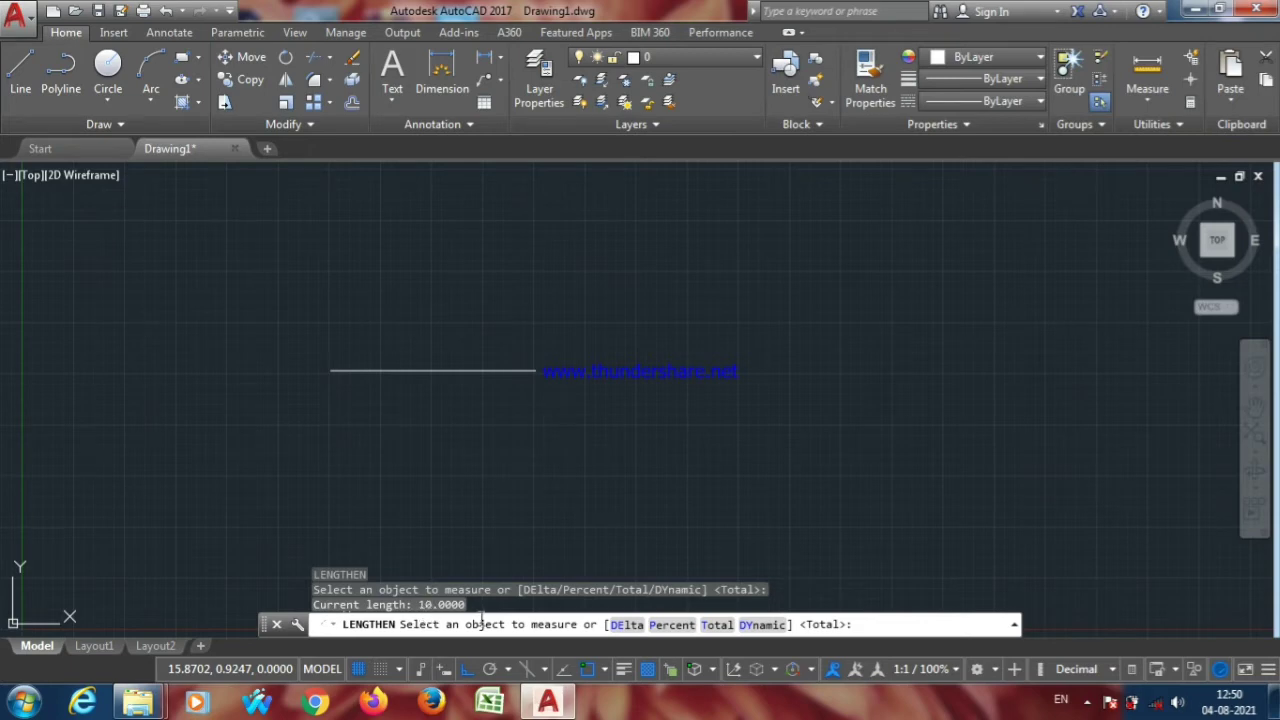
{"action": "left_click", "coordinate": [630, 625]}
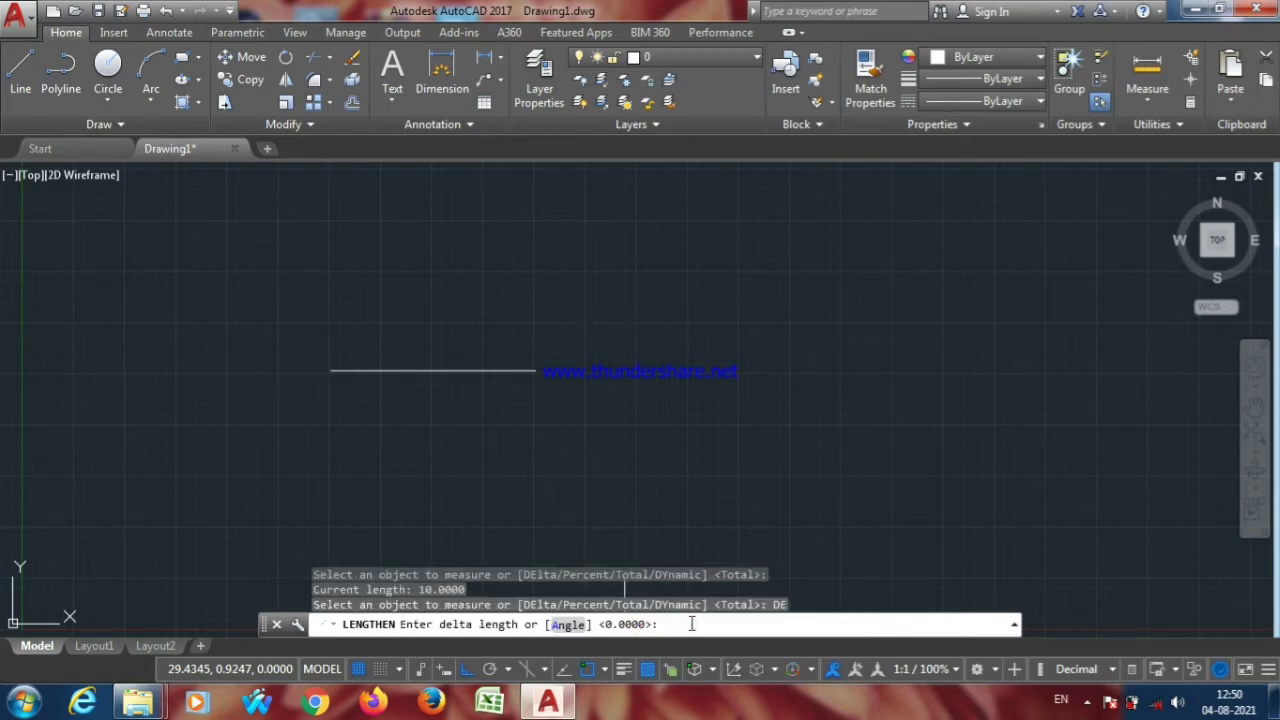
{"action": "type", "text": "5"}
{"action": "key", "text": "Return"}
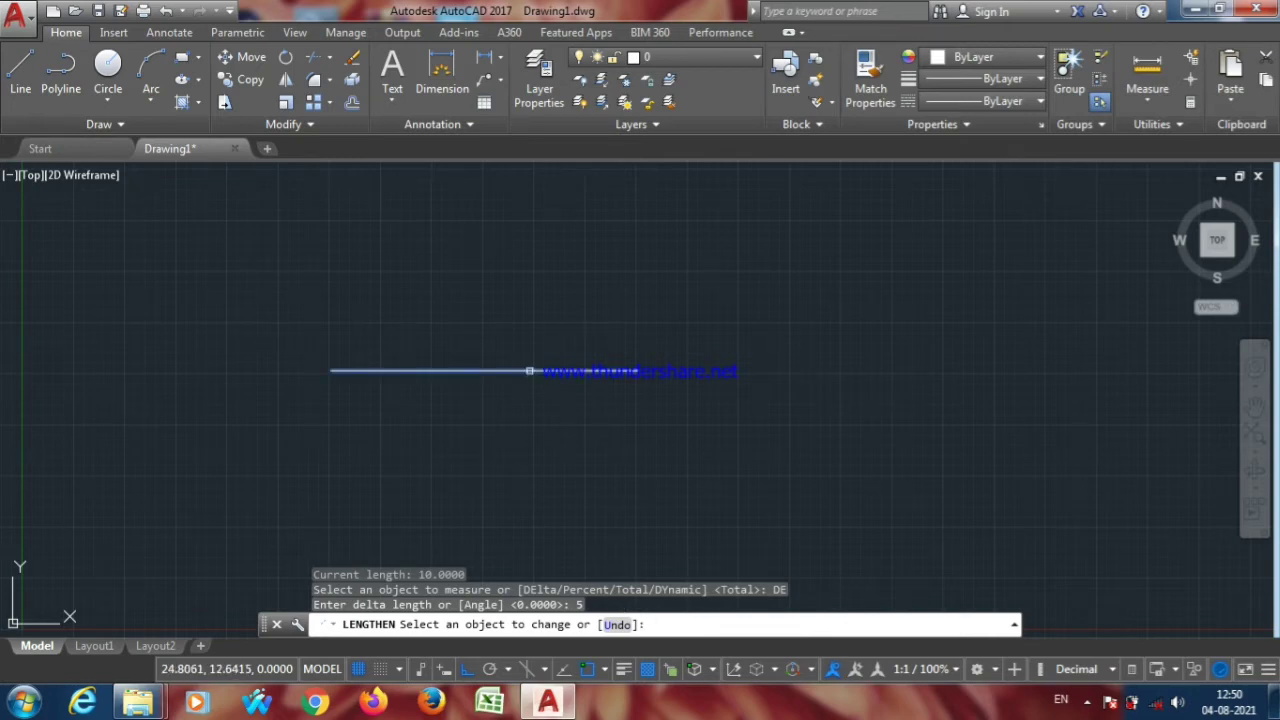
{"action": "left_click", "coordinate": [529, 371]}
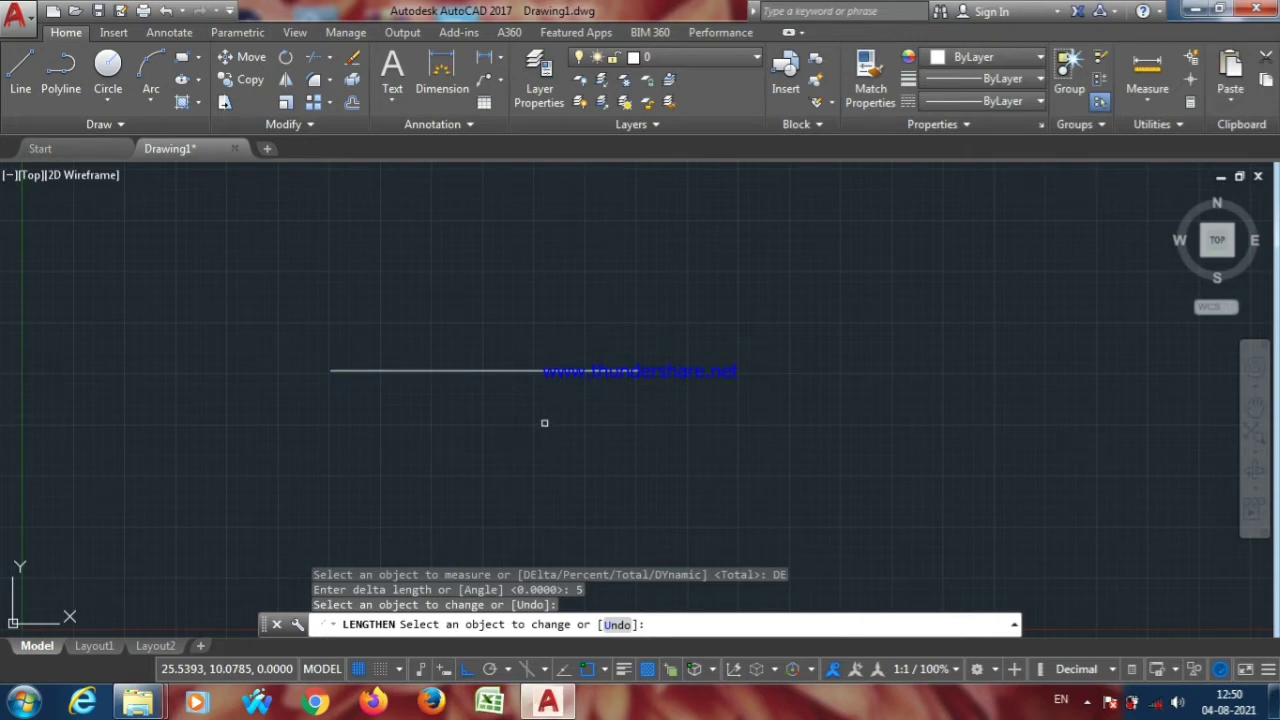
{"action": "left_click", "coordinate": [707, 372]}
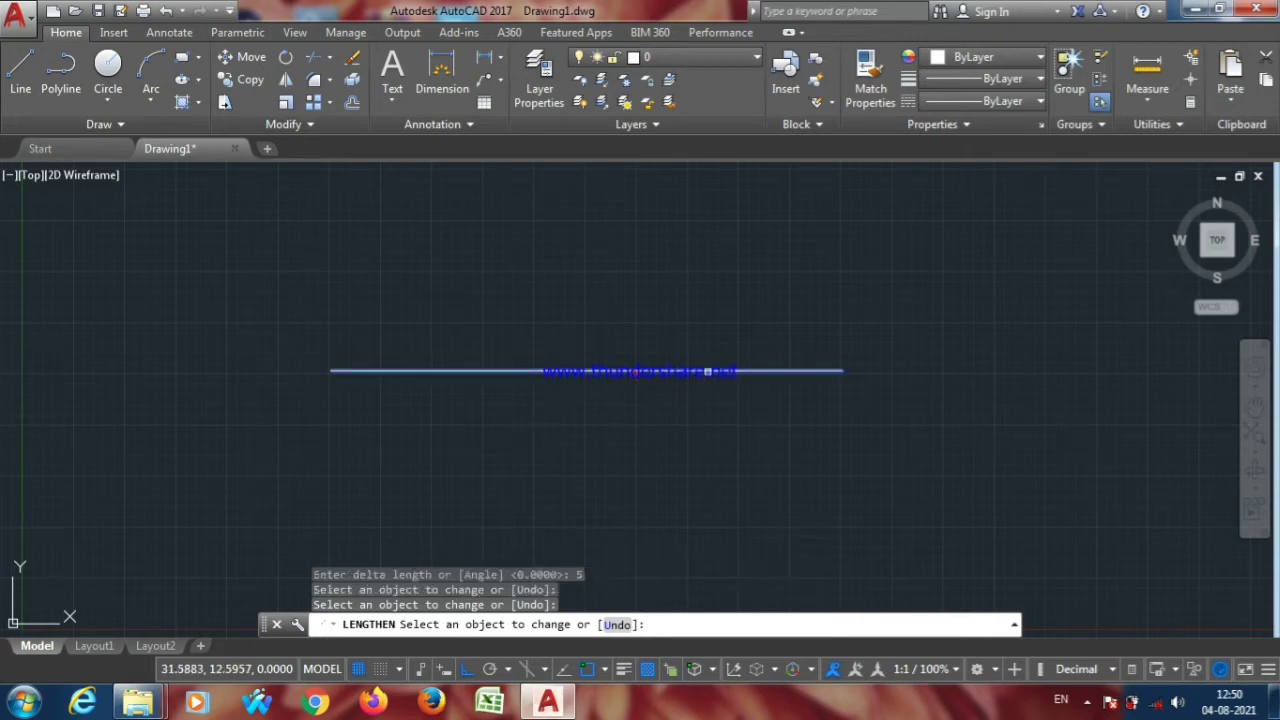
{"action": "left_click", "coordinate": [745, 371]}
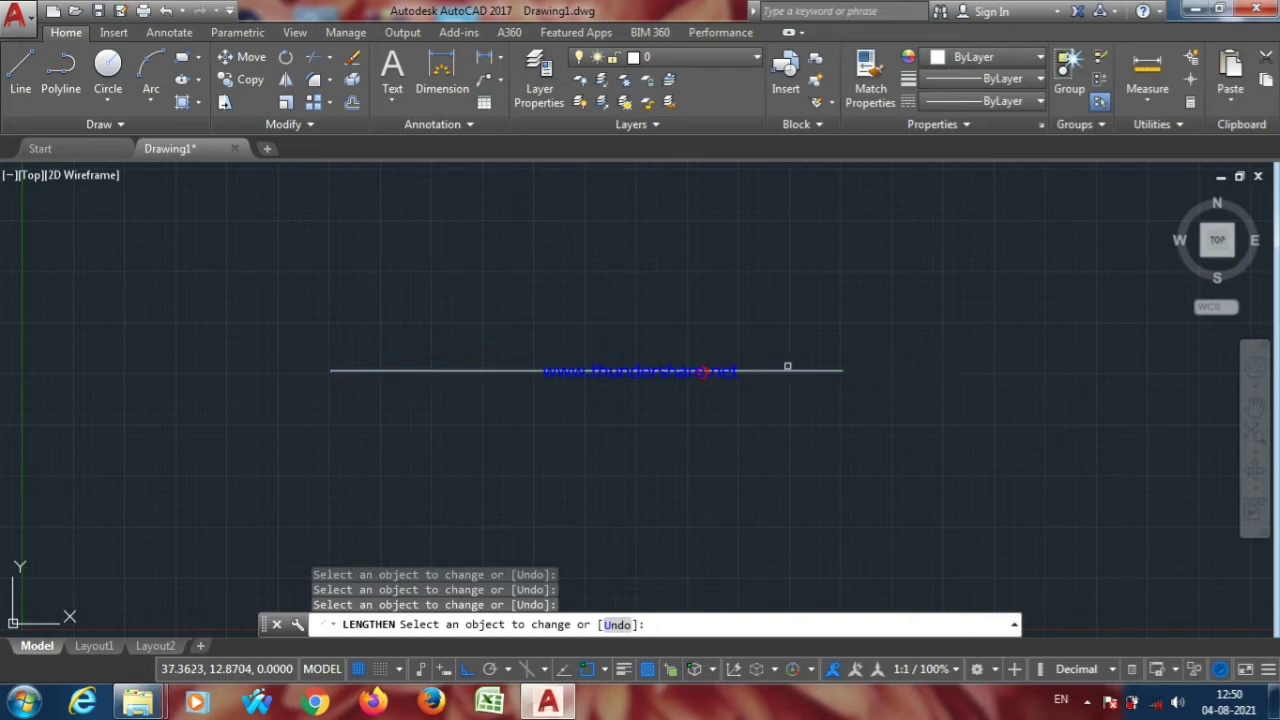
{"action": "left_click", "coordinate": [787, 368]}
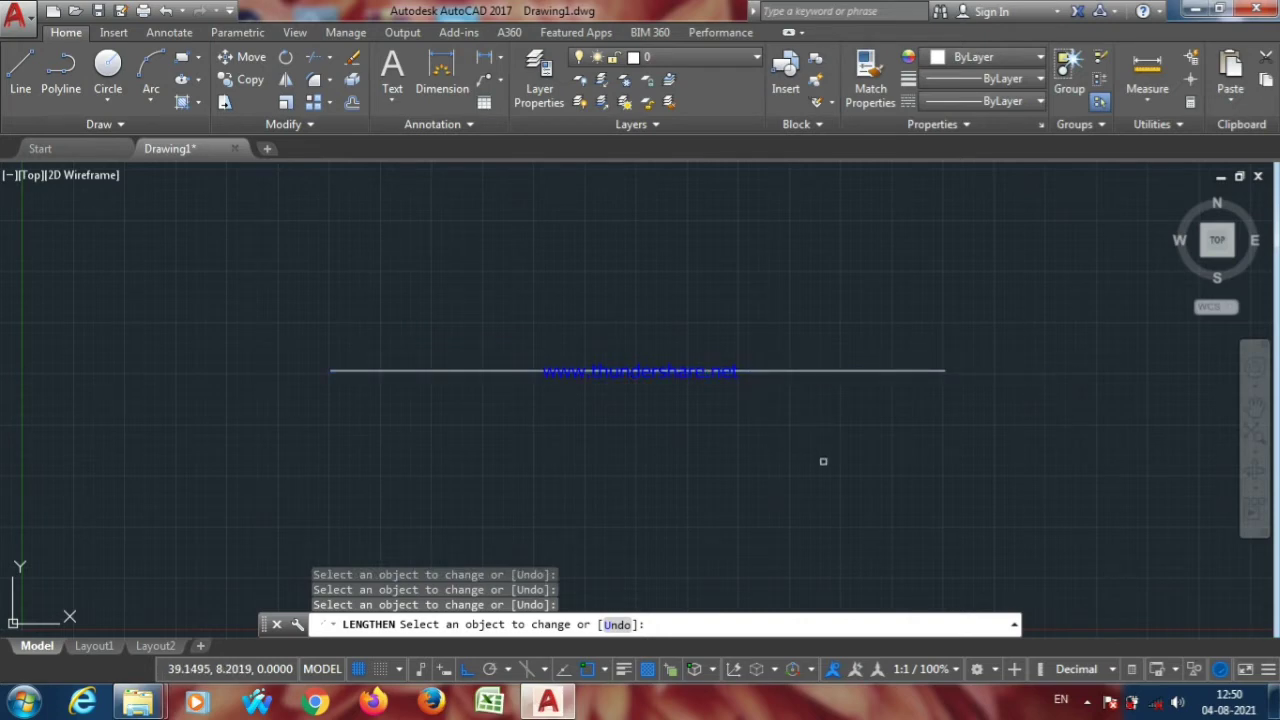
{"action": "key", "text": "Return"}
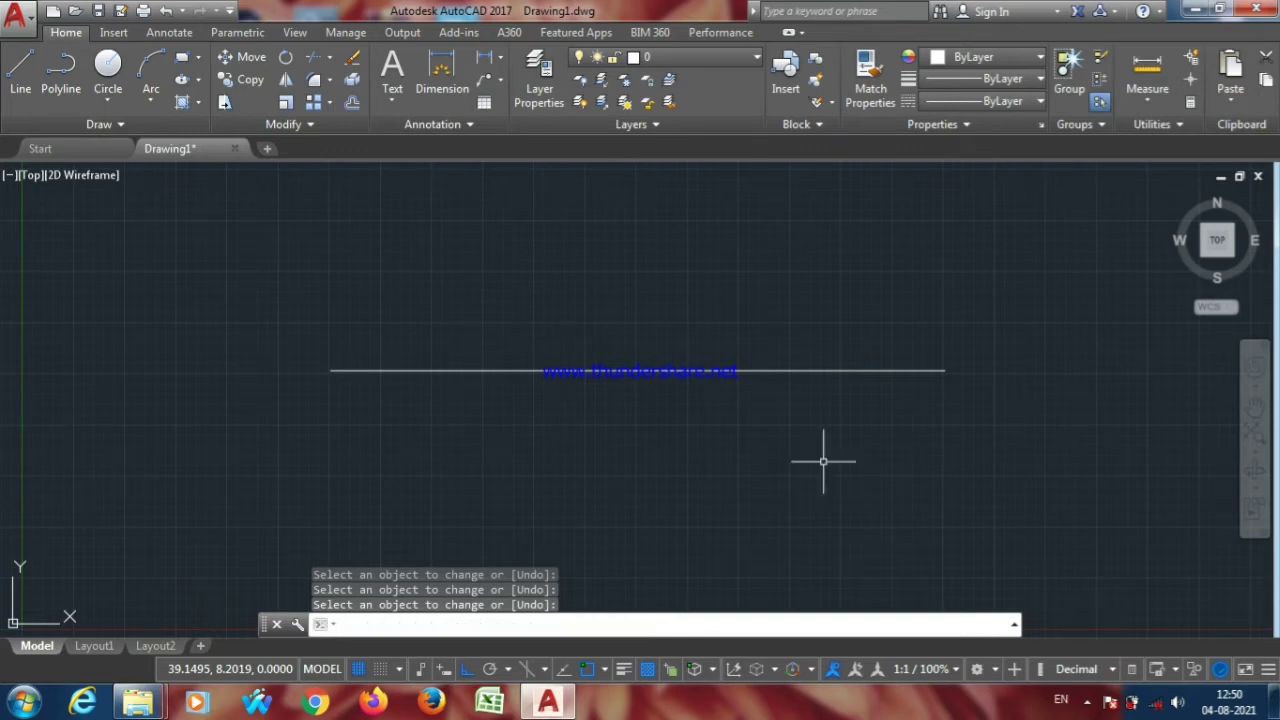
{"action": "key", "text": "ctrl+z"}
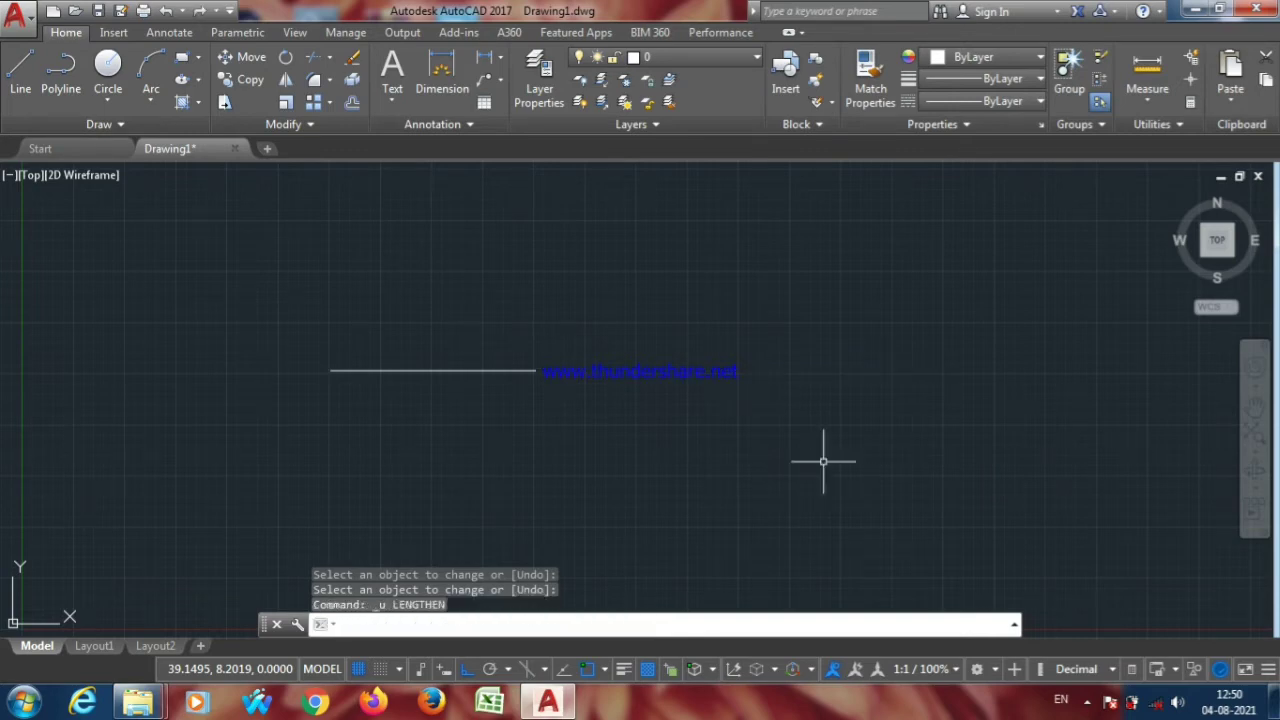
{"action": "type", "text": "lect an"}
{"action": "key", "text": "Return"}
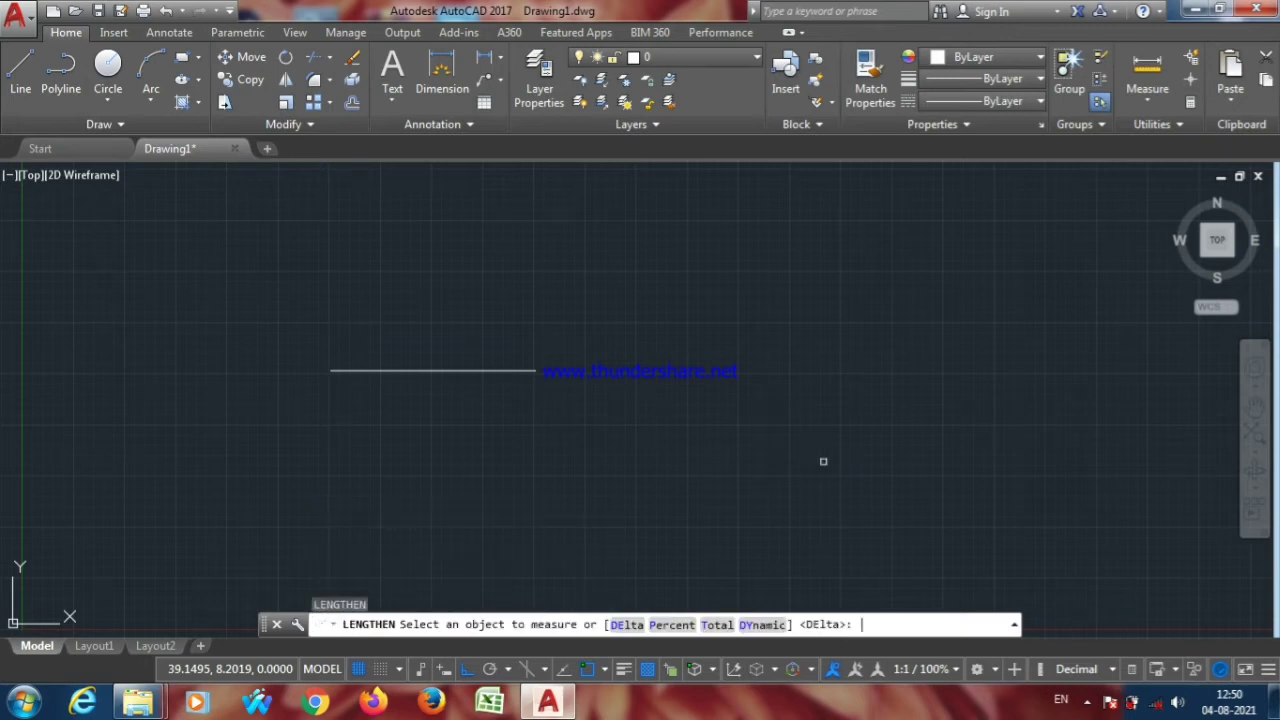
{"action": "left_click", "coordinate": [668, 630]}
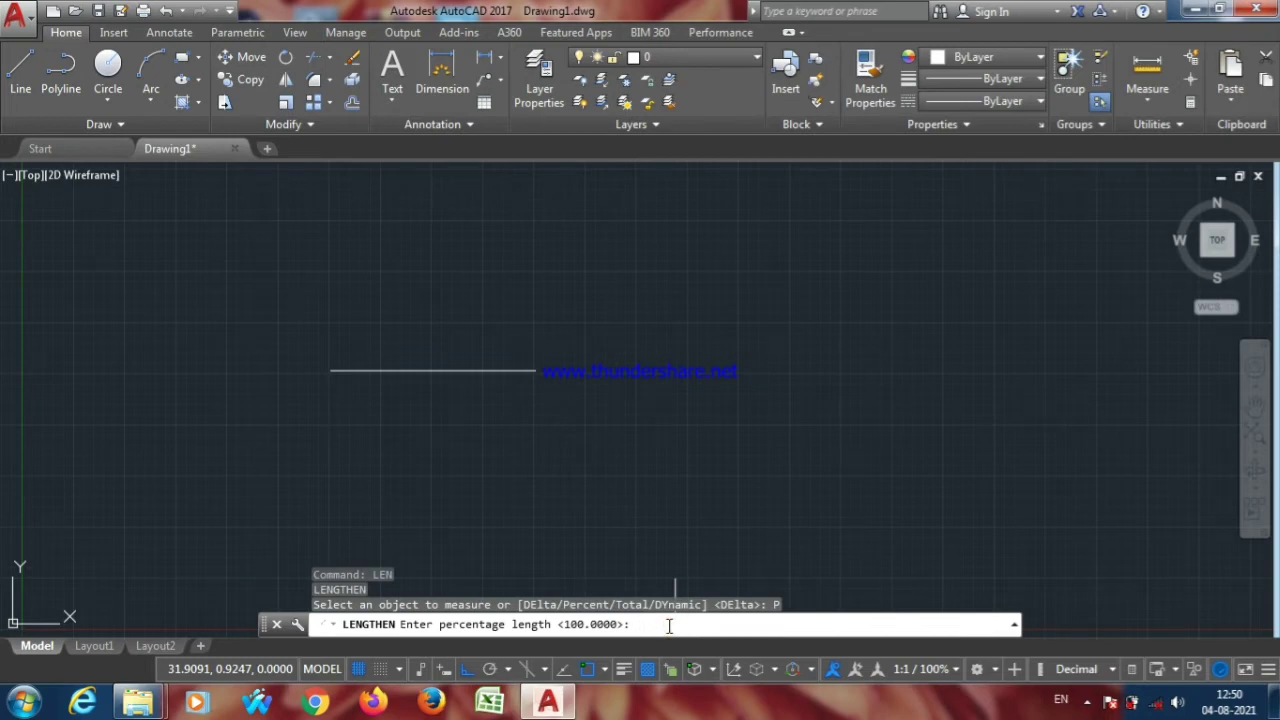
{"action": "type", "text": "5"}
{"action": "type", "text": "0"}
{"action": "key", "text": "Return"}
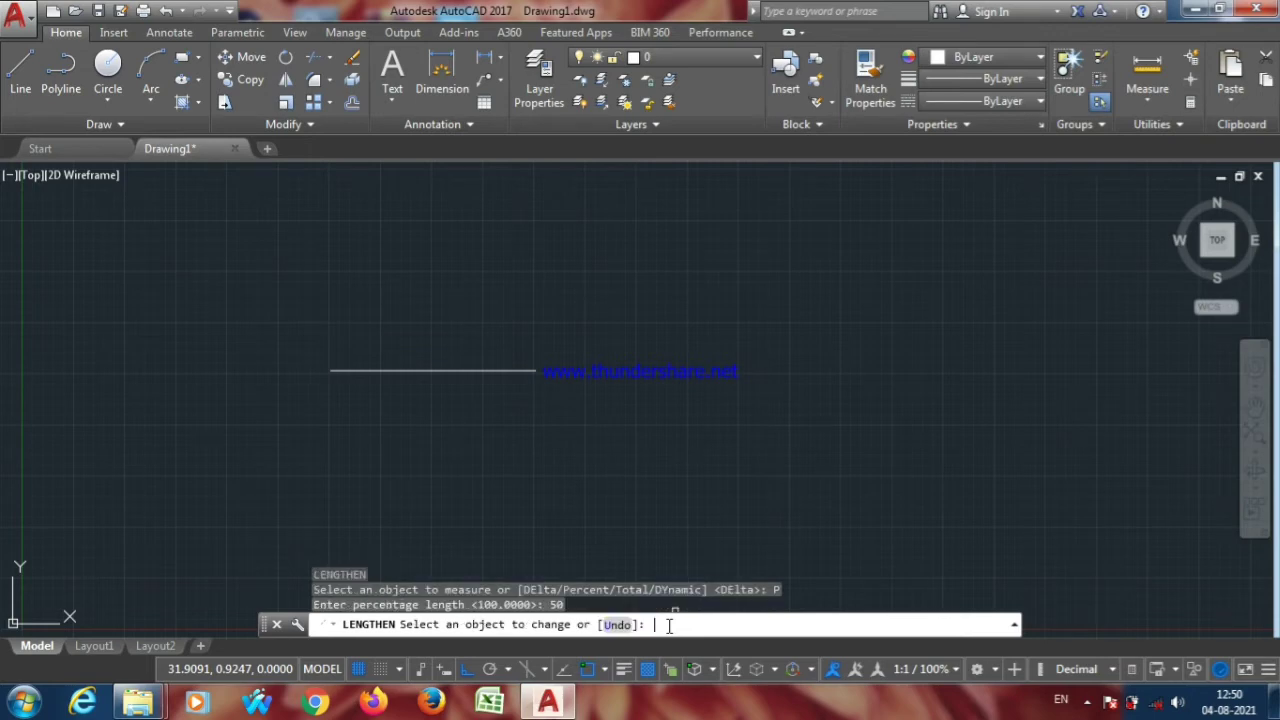
{"action": "left_click", "coordinate": [525, 370]}
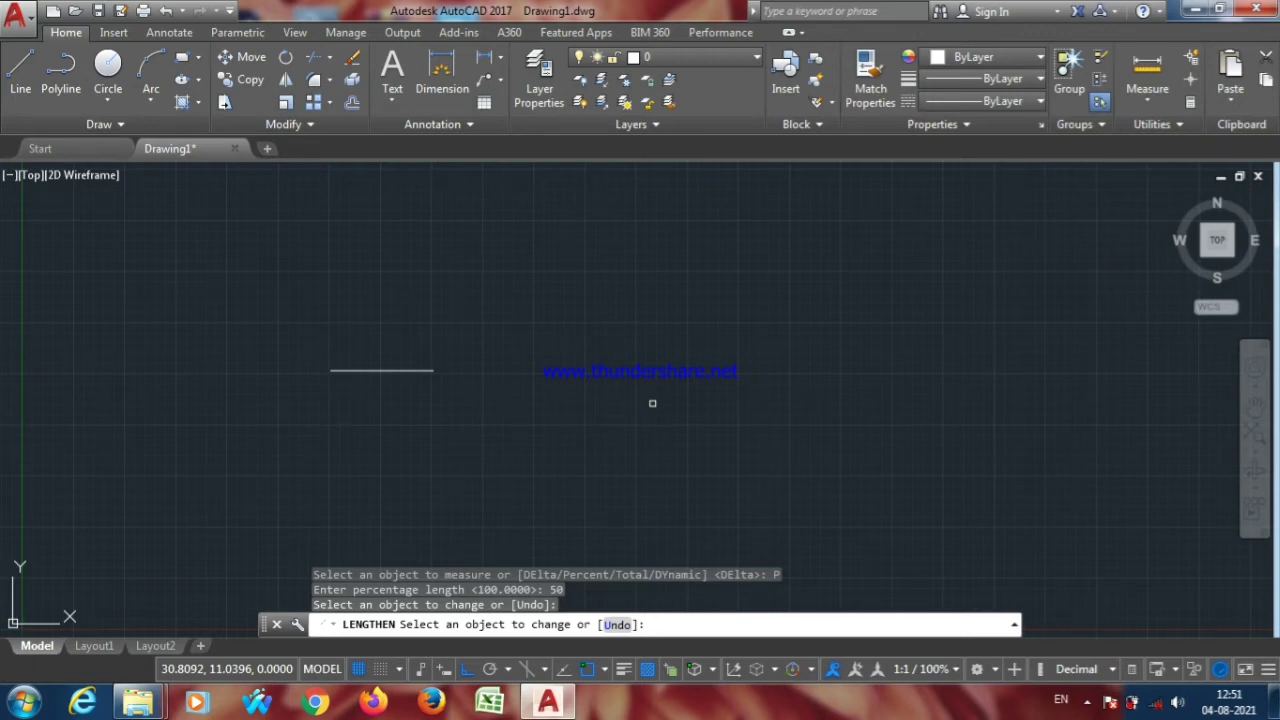
{"action": "key", "text": "Return"}
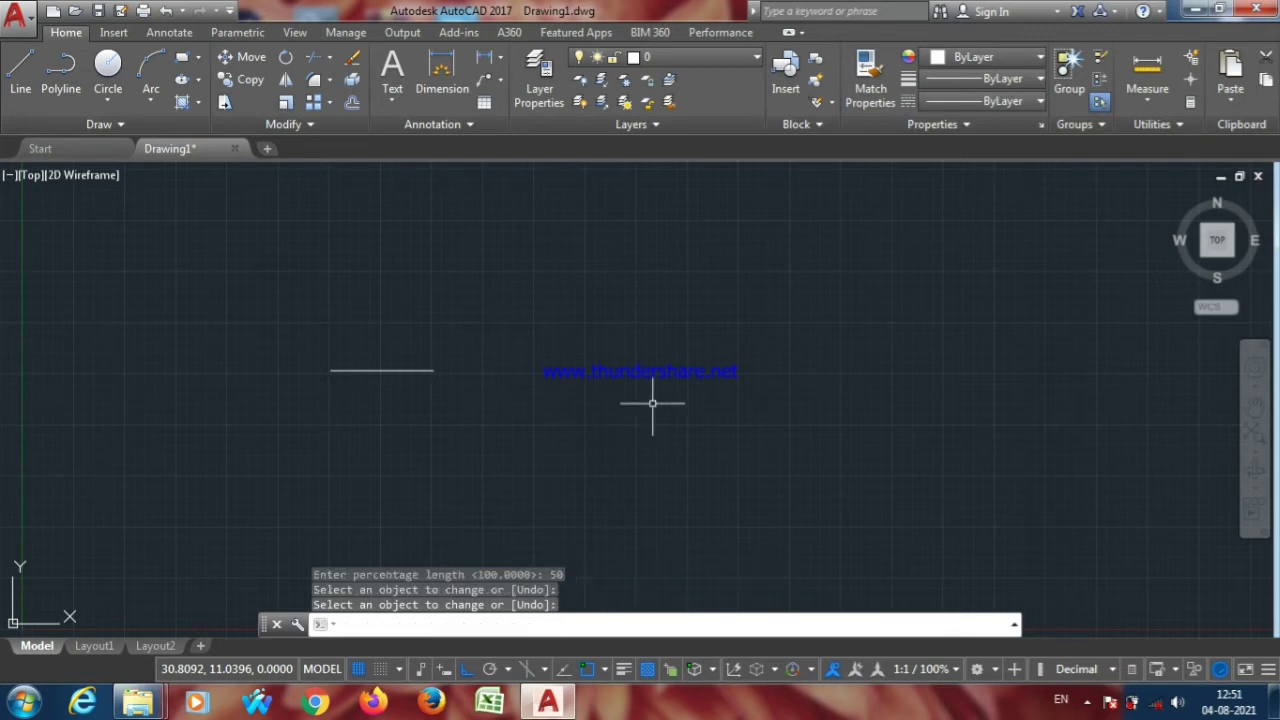
{"action": "key", "text": "ctrl+z"}
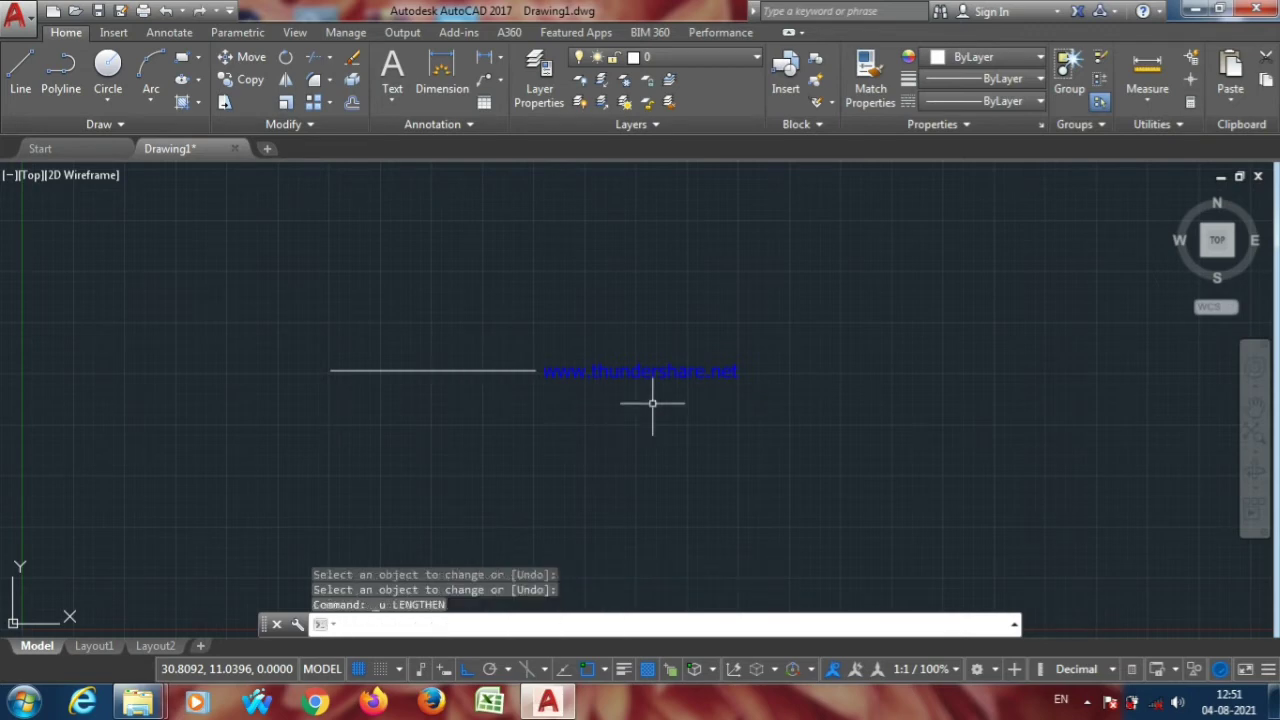
{"action": "type", "text": "len"}
Step: Stretch the horizontal line to a total length of 20 with LENGTHEN Total
{"action": "key", "text": "Return"}
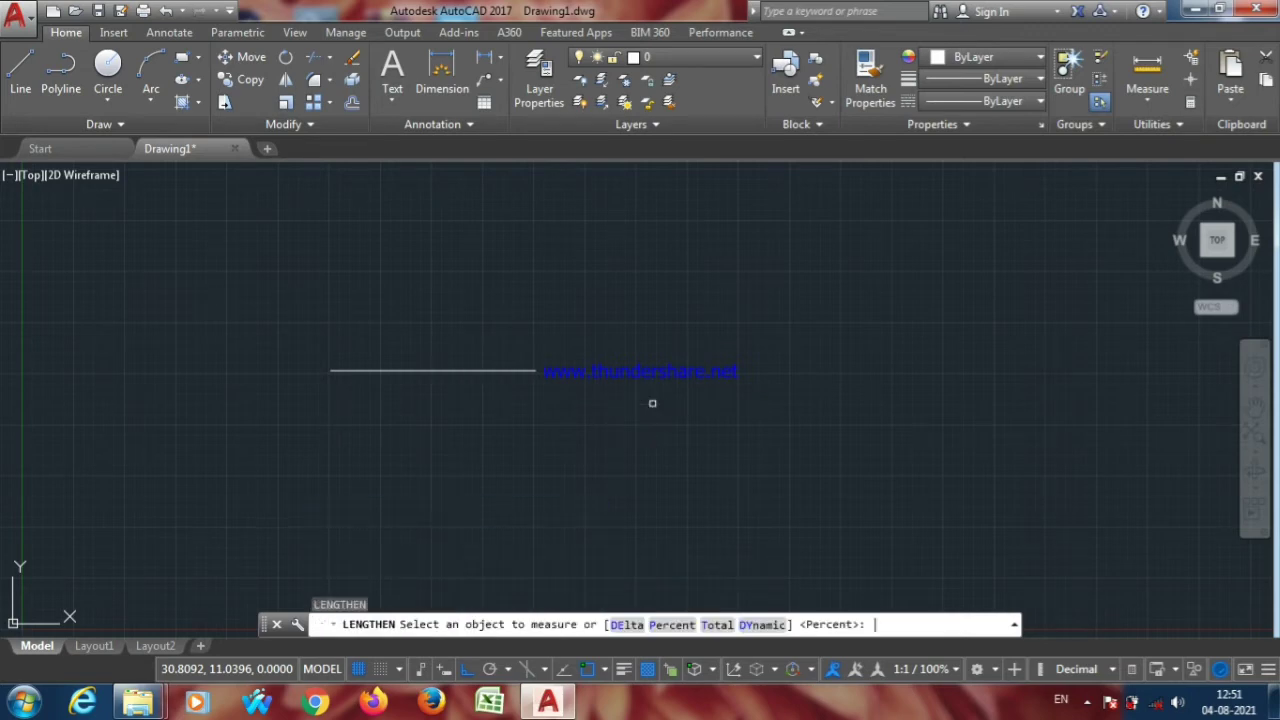
{"action": "left_click", "coordinate": [716, 624]}
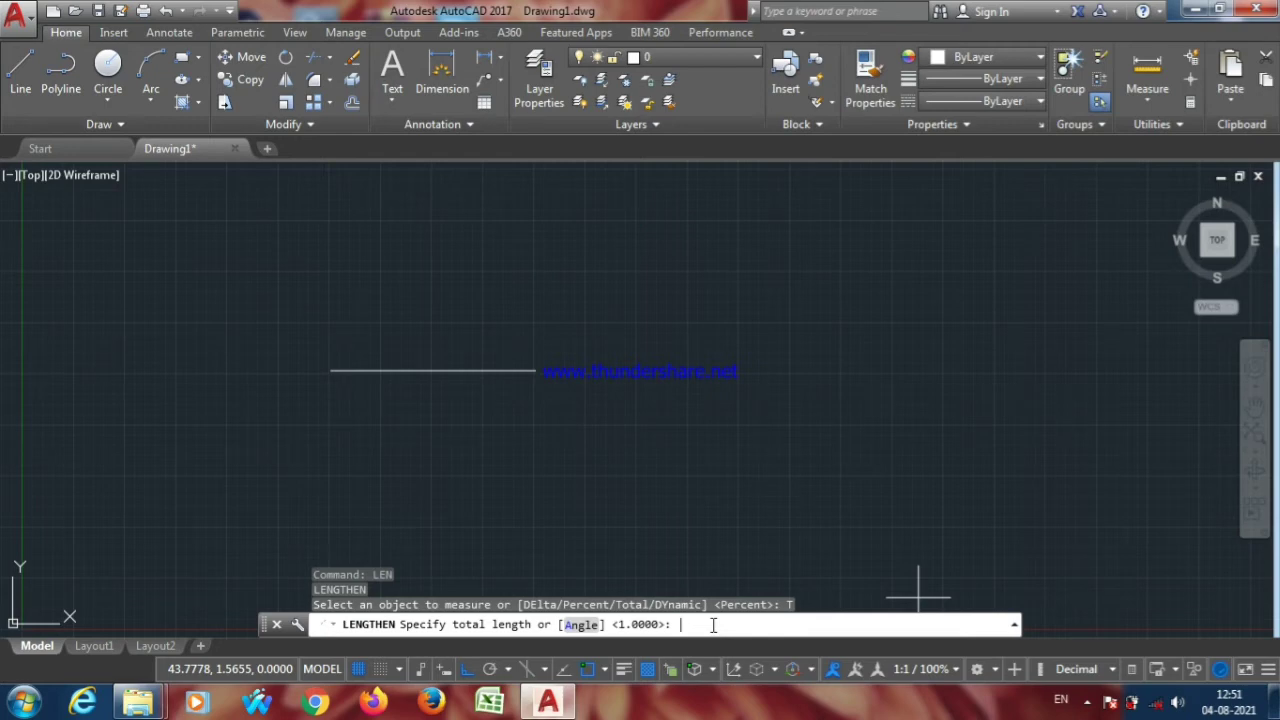
{"action": "type", "text": "20"}
{"action": "key", "text": "Return"}
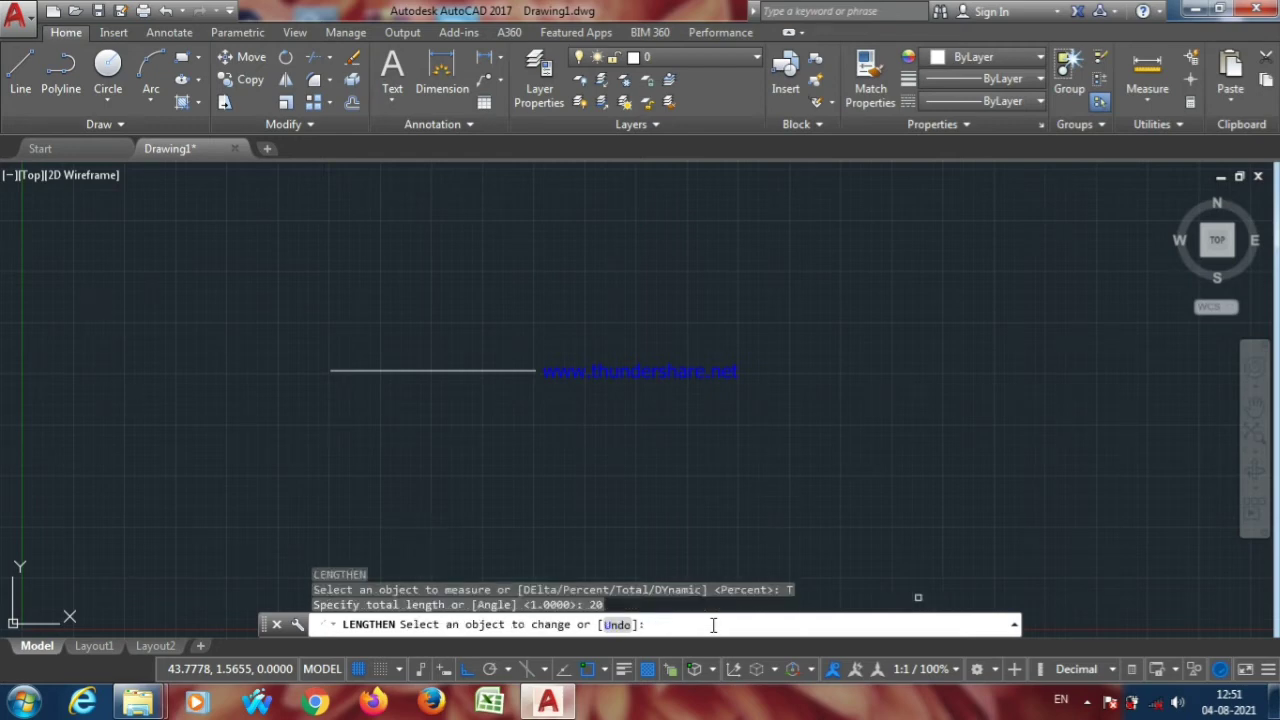
{"action": "left_click", "coordinate": [514, 371]}
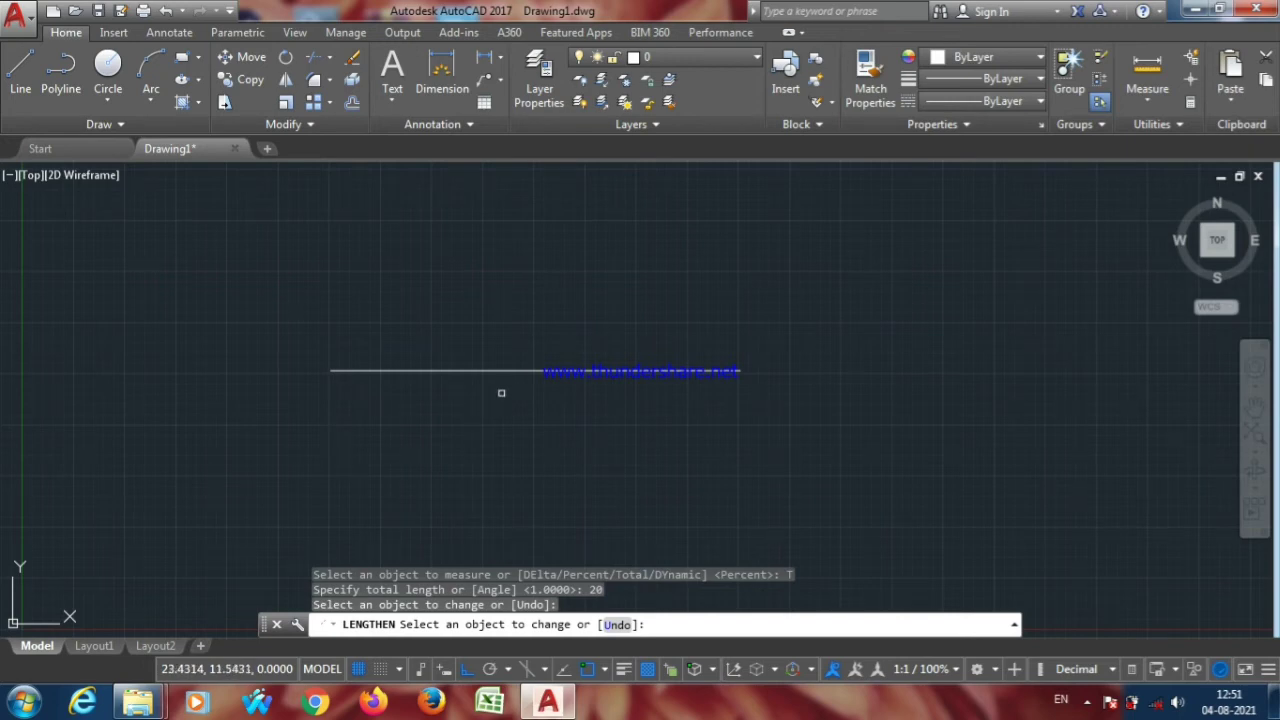
Step: End LENGTHEN and undo the total-length change, restoring the 10-unit line
{"action": "key", "text": "Return"}
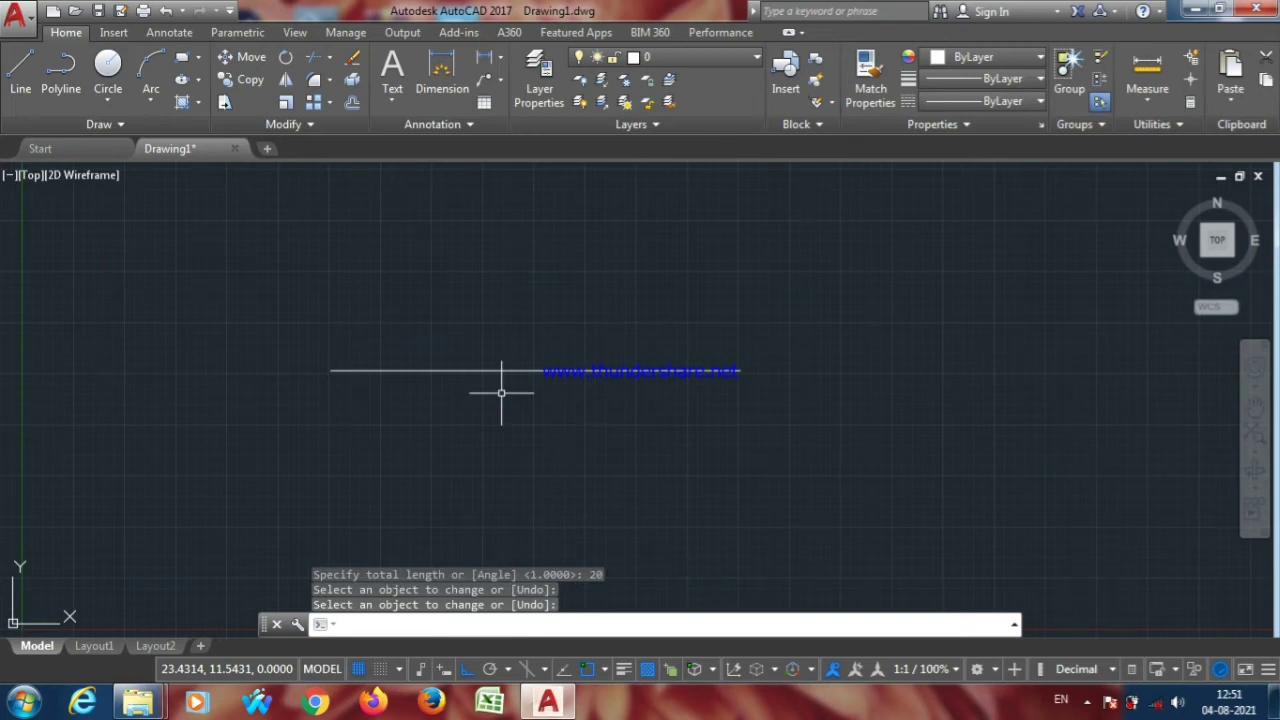
{"action": "key", "text": "ctrl+z"}
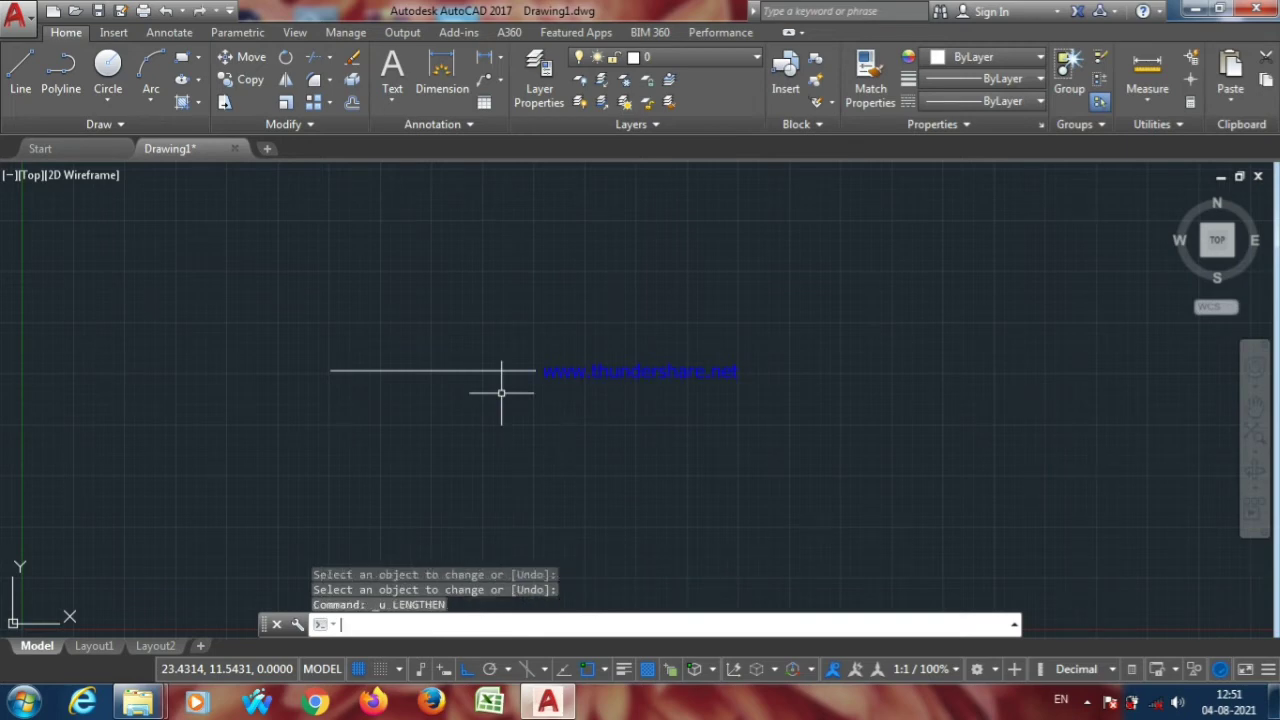
{"action": "type", "text": "LEN"}
{"action": "key", "text": "Return"}
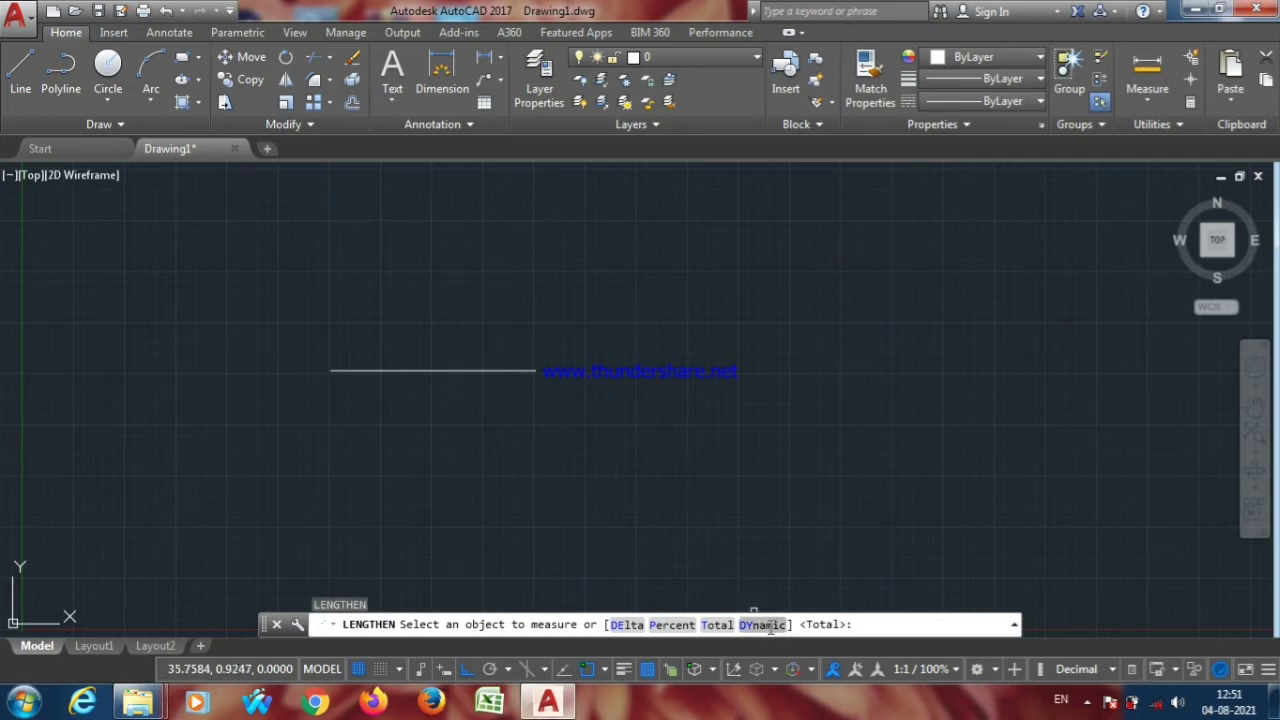
{"action": "left_click", "coordinate": [770, 628]}
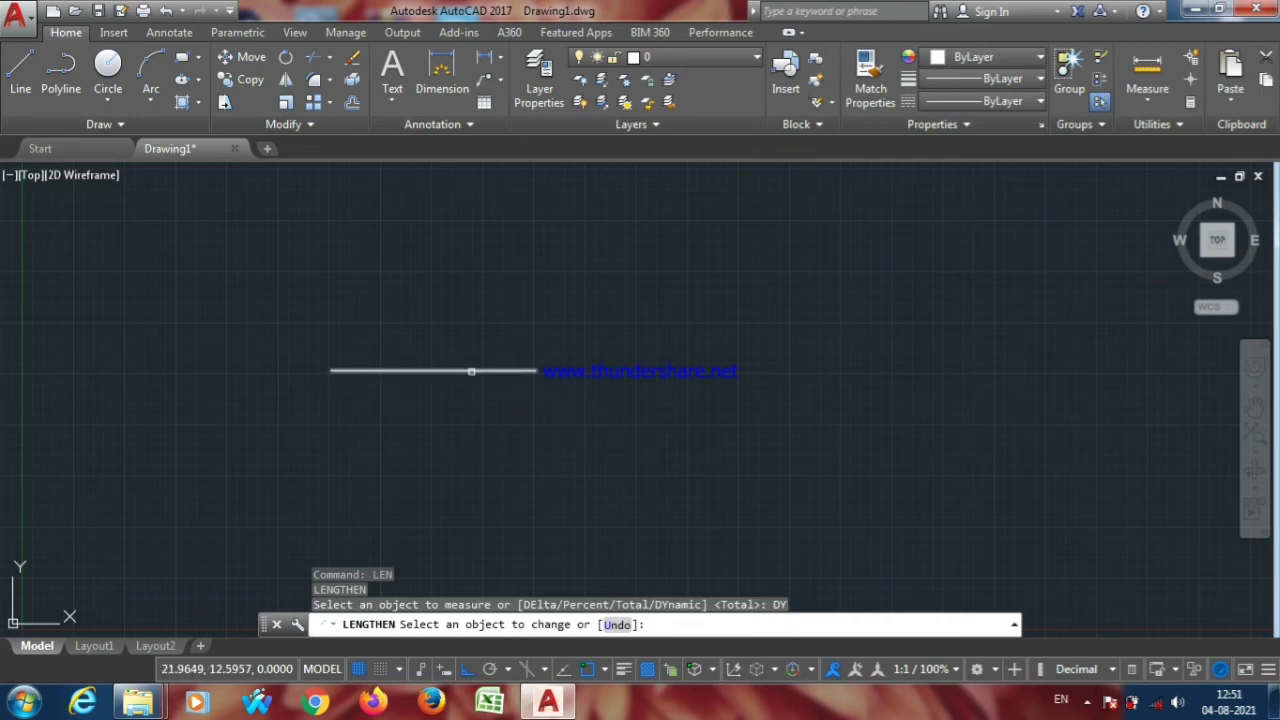
{"action": "left_click", "coordinate": [471, 371]}
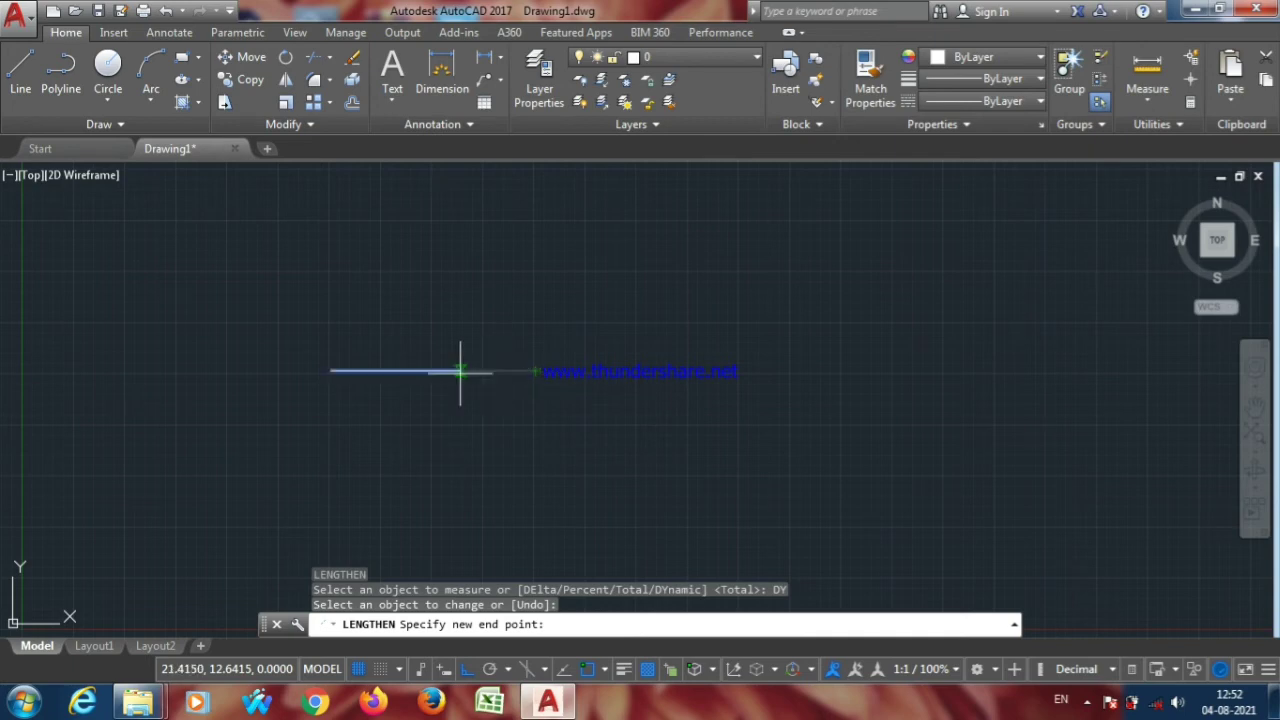
{"action": "left_click", "coordinate": [964, 367]}
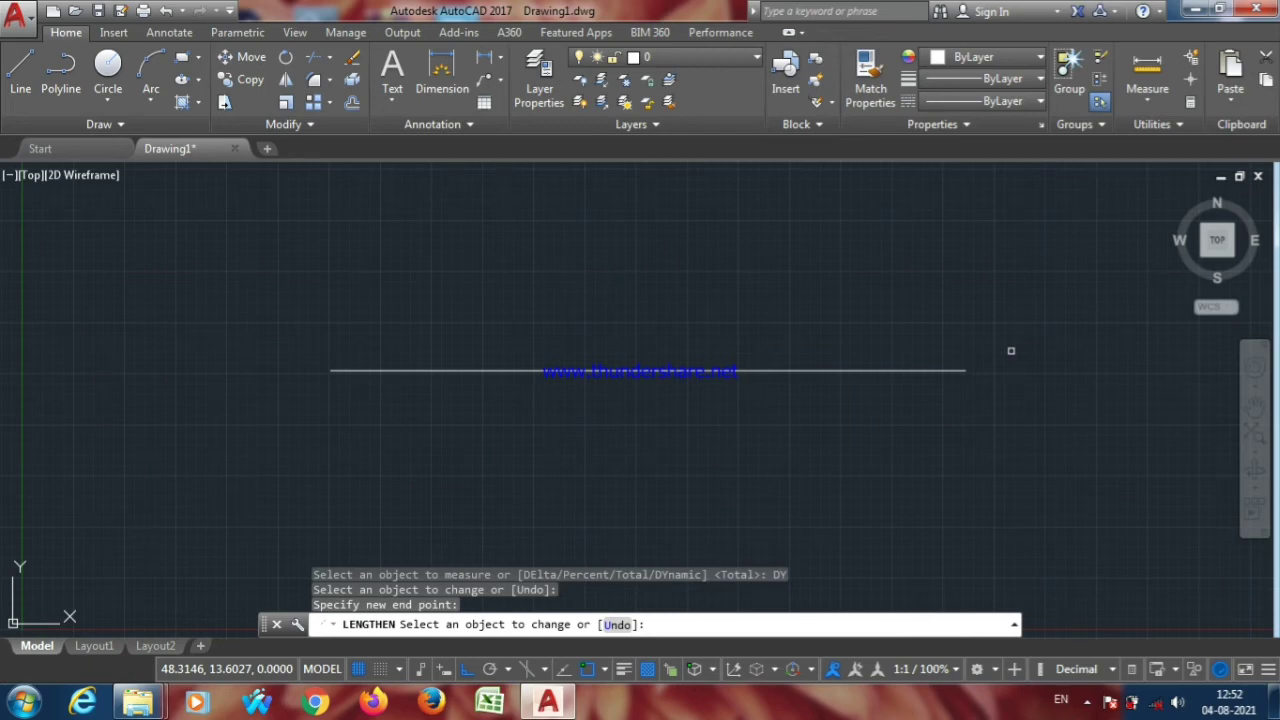
{"action": "key", "text": "ctrl+z"}
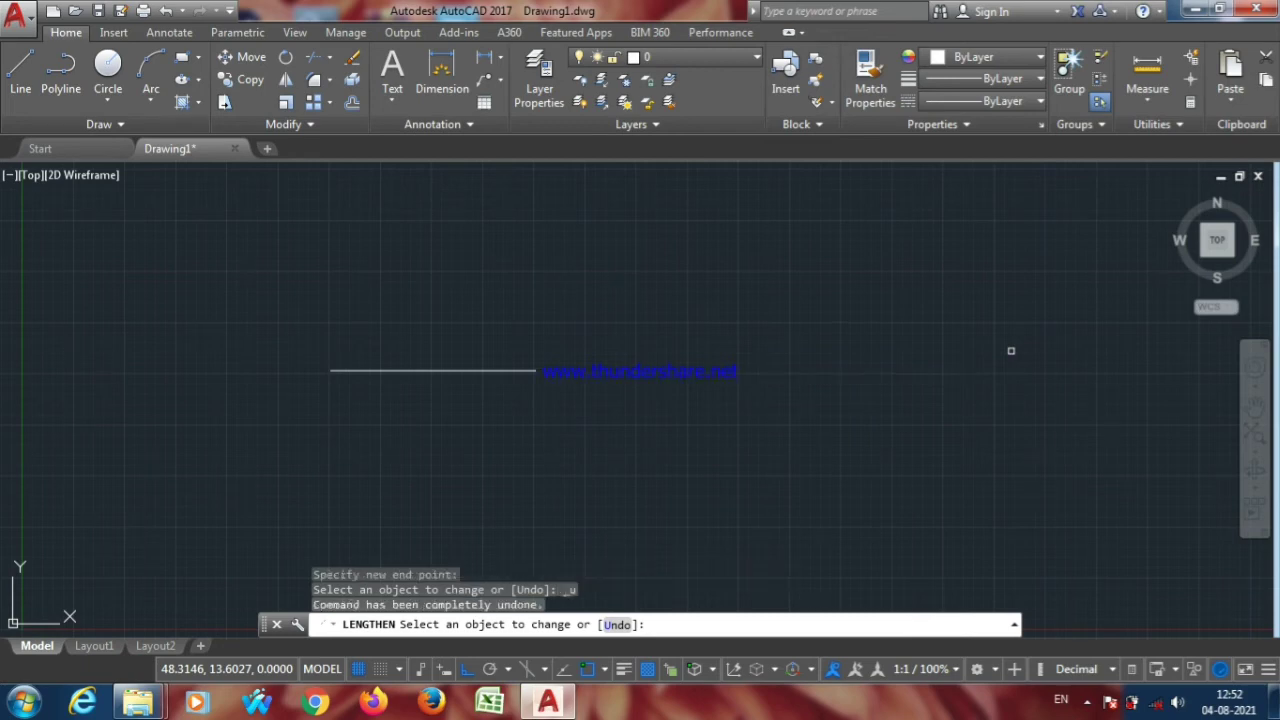
{"action": "right_click", "coordinate": [1010, 350]}
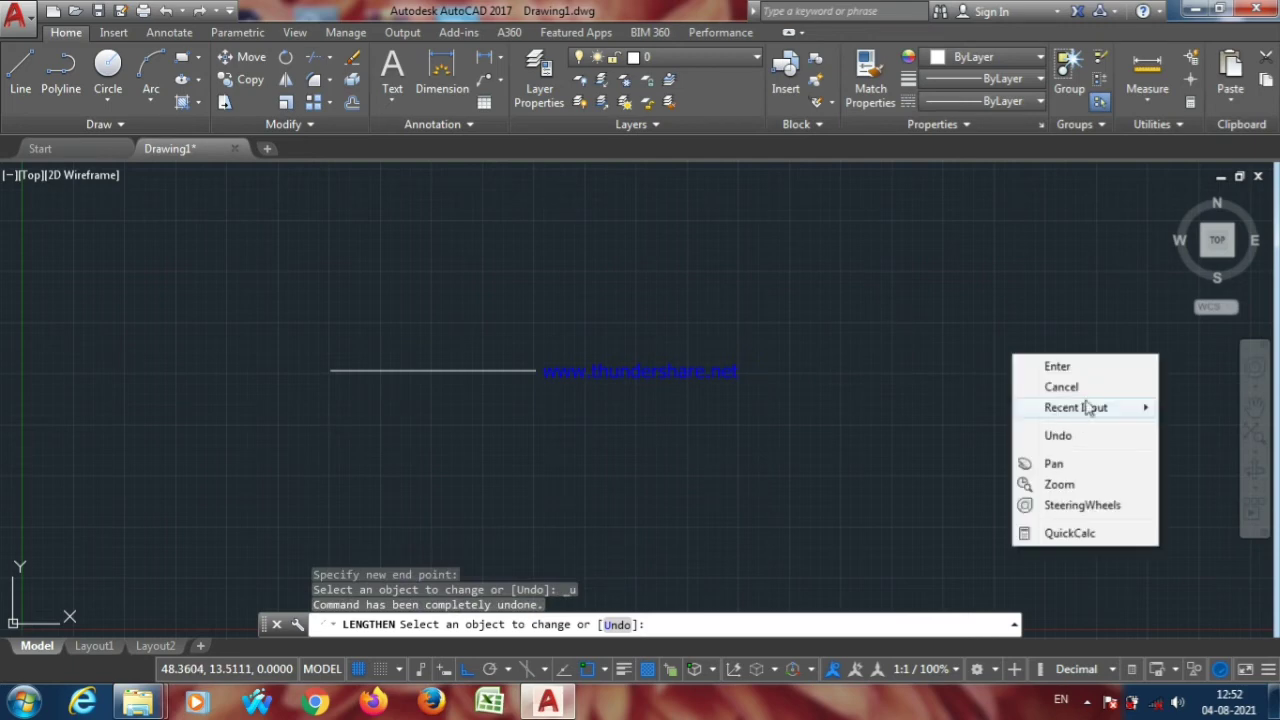
{"action": "left_click", "coordinate": [1085, 381]}
{"action": "key", "text": "ctrl+z"}
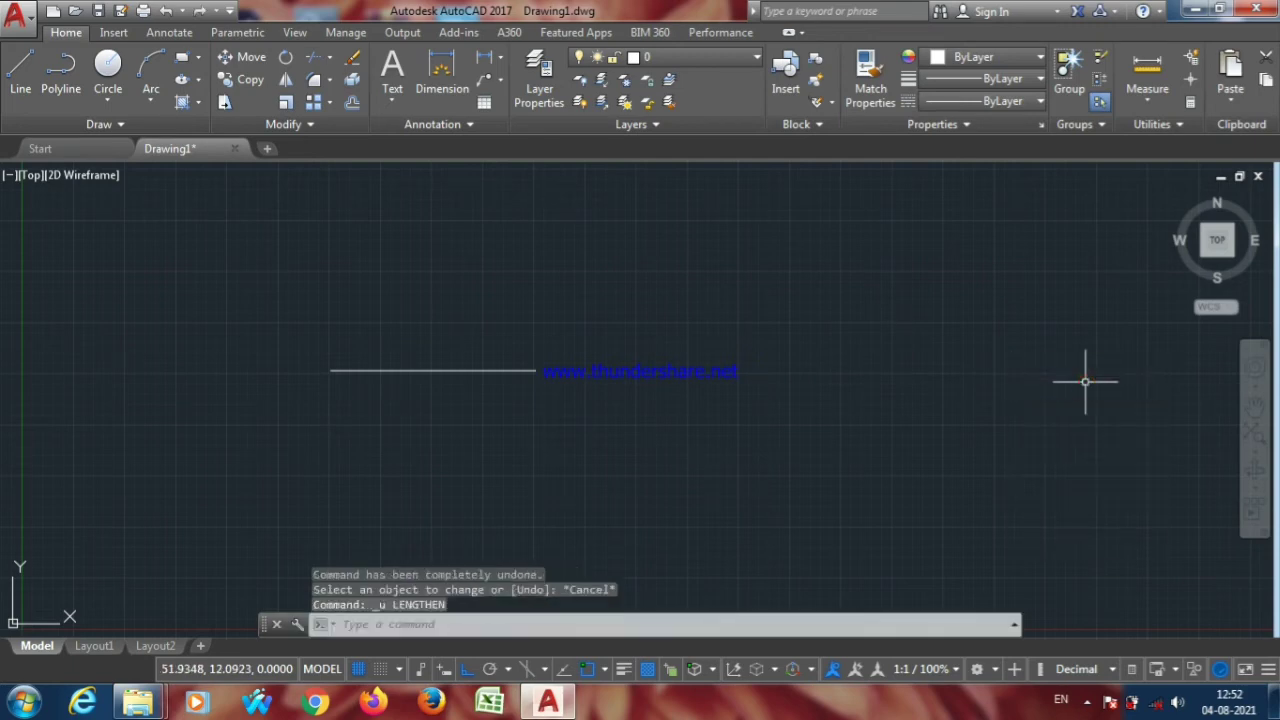
Step: Draw a shallow three-point arc to the right of the 10-unit line
{"action": "left_click", "coordinate": [151, 72]}
{"action": "left_click", "coordinate": [622, 366]}
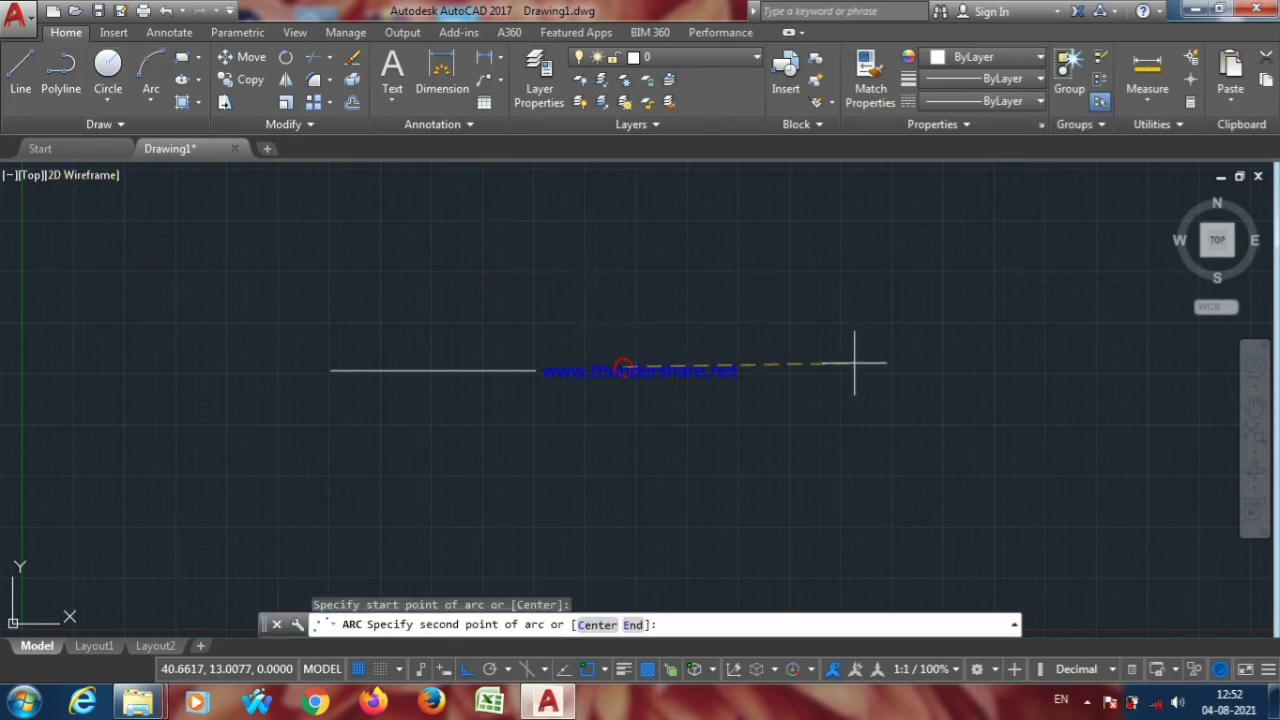
{"action": "left_click", "coordinate": [820, 366]}
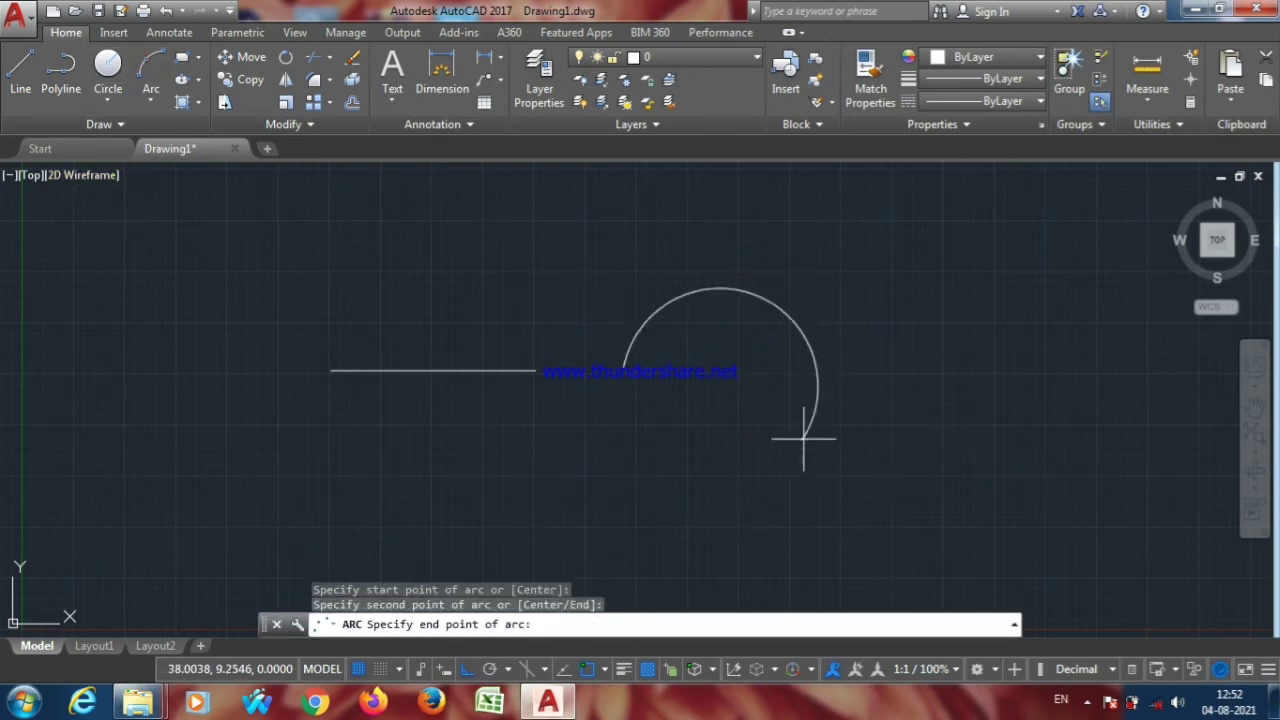
{"action": "left_click", "coordinate": [832, 381]}
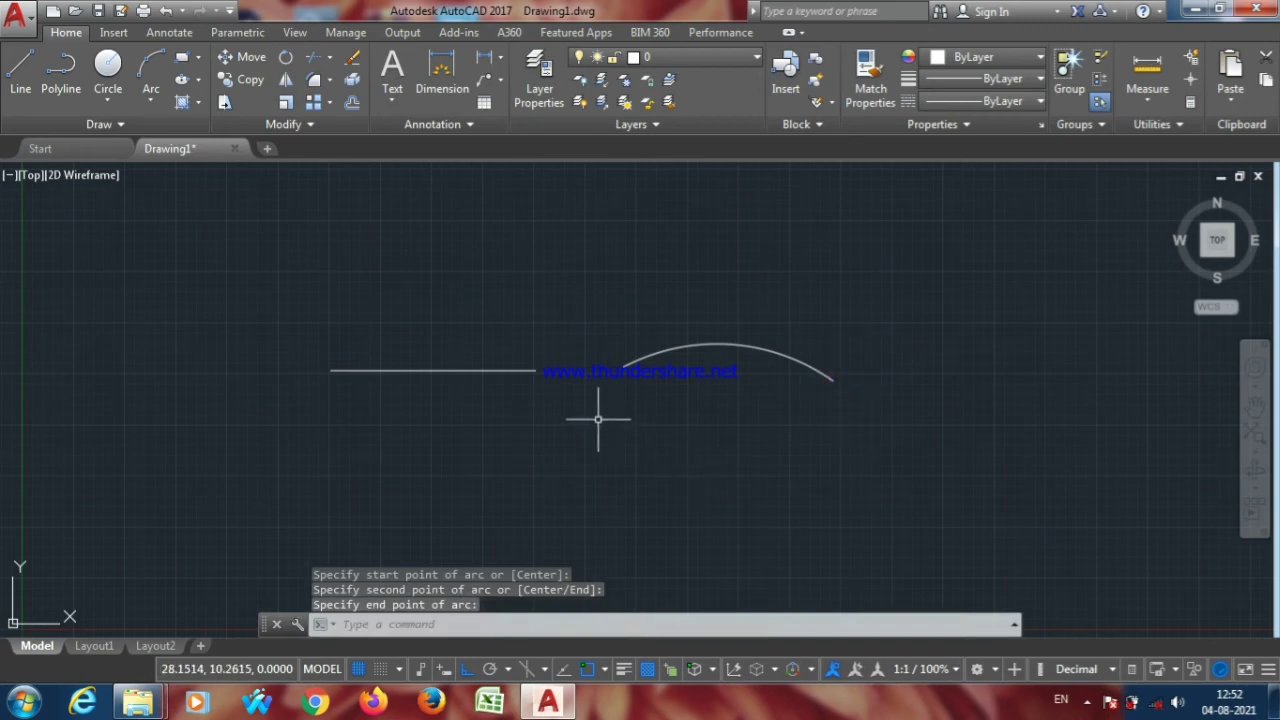
{"action": "type", "text": "le"}
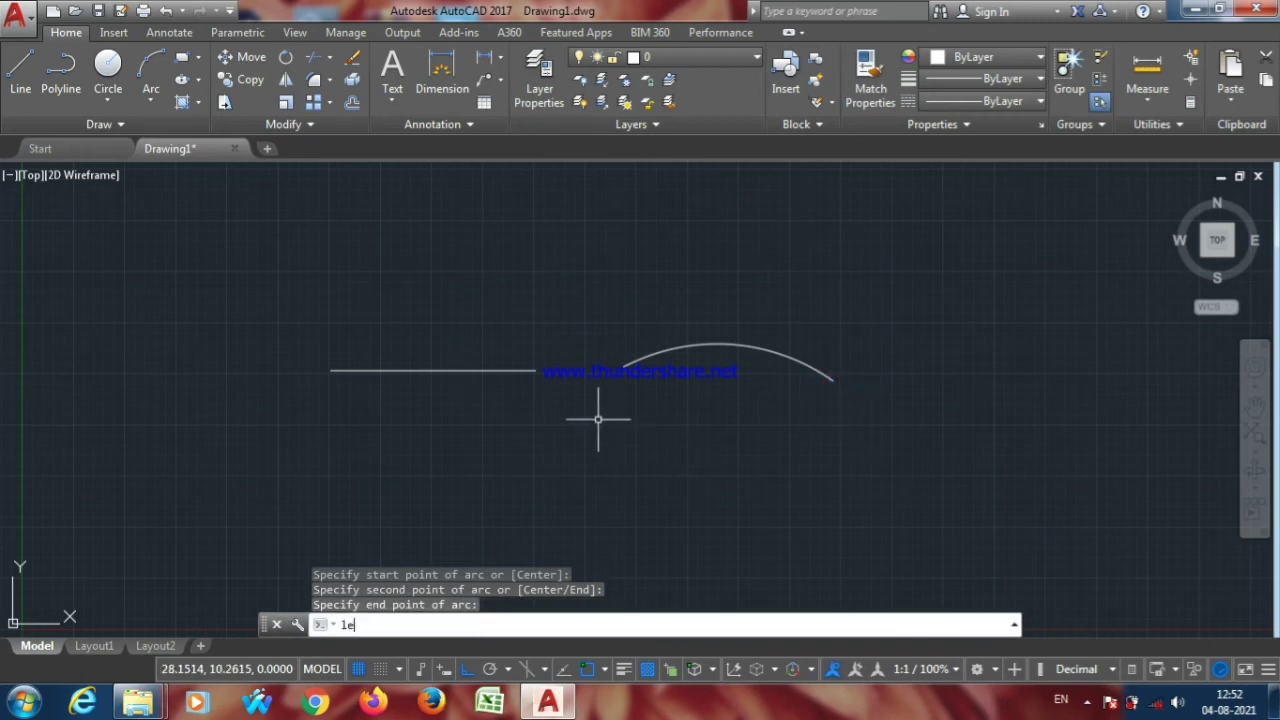
{"action": "type", "text": "ct an"}
{"action": "key", "text": "Return"}
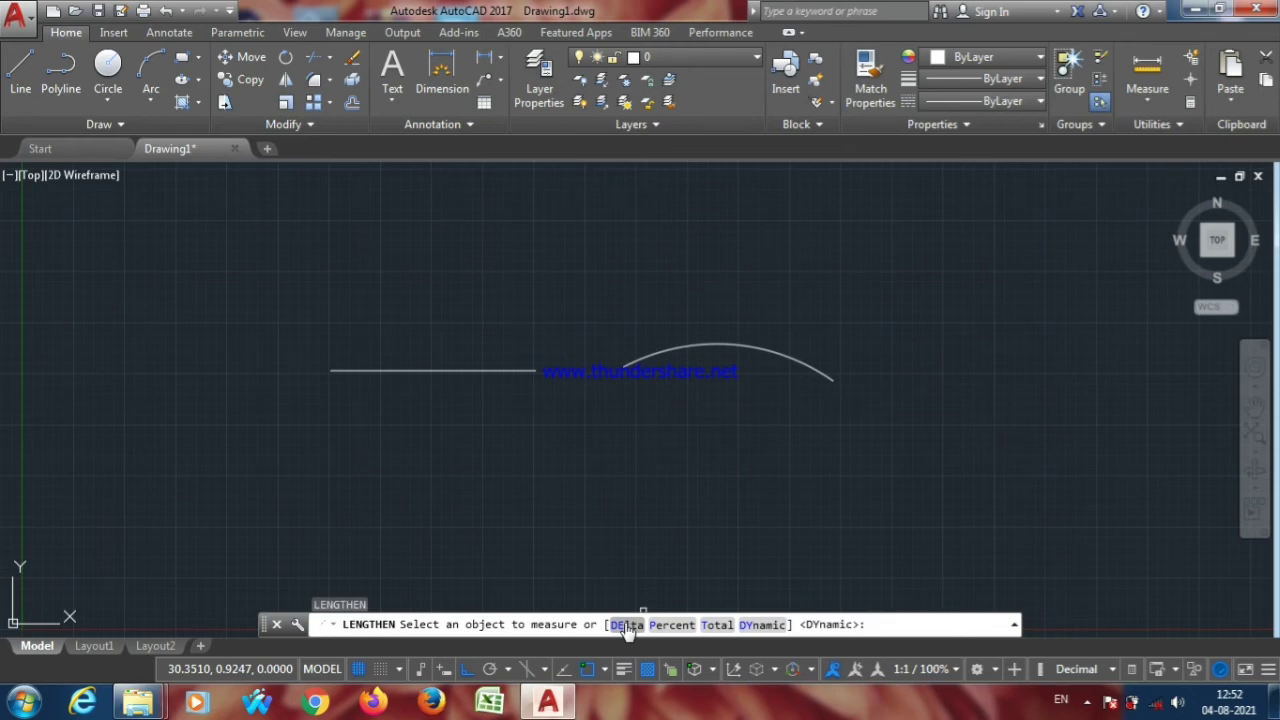
{"action": "left_click", "coordinate": [627, 625]}
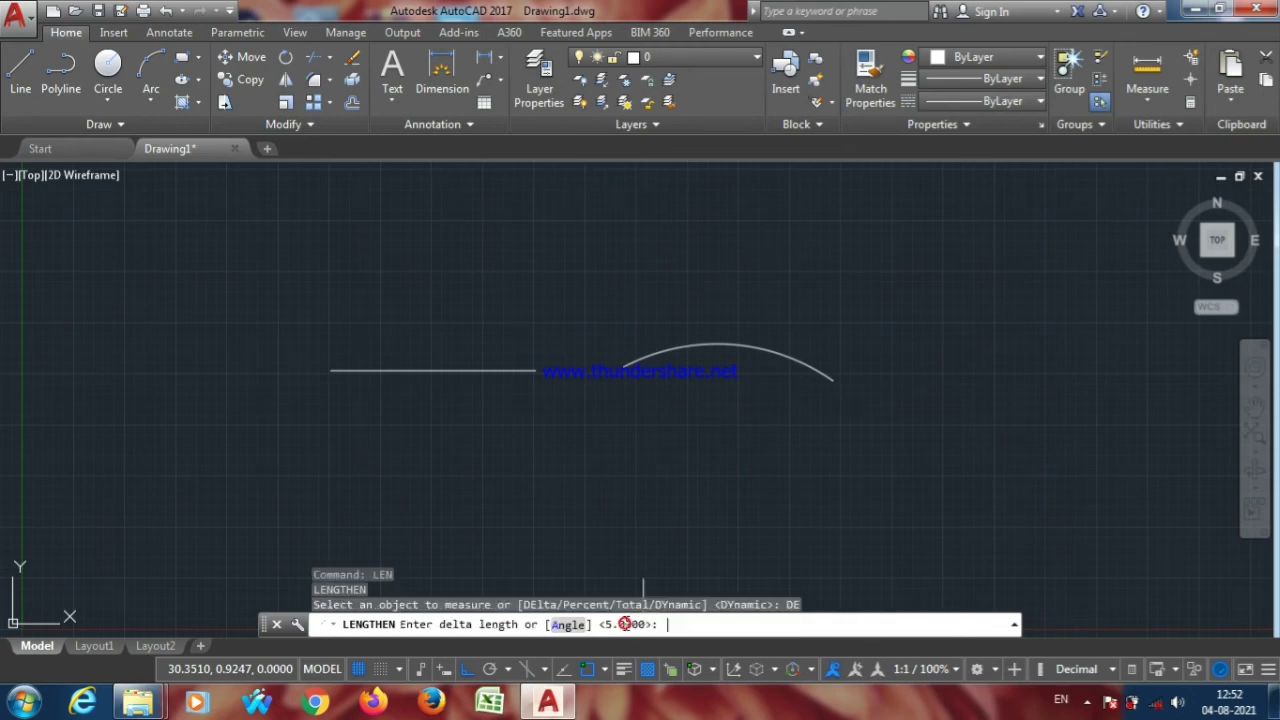
{"action": "left_click", "coordinate": [568, 625]}
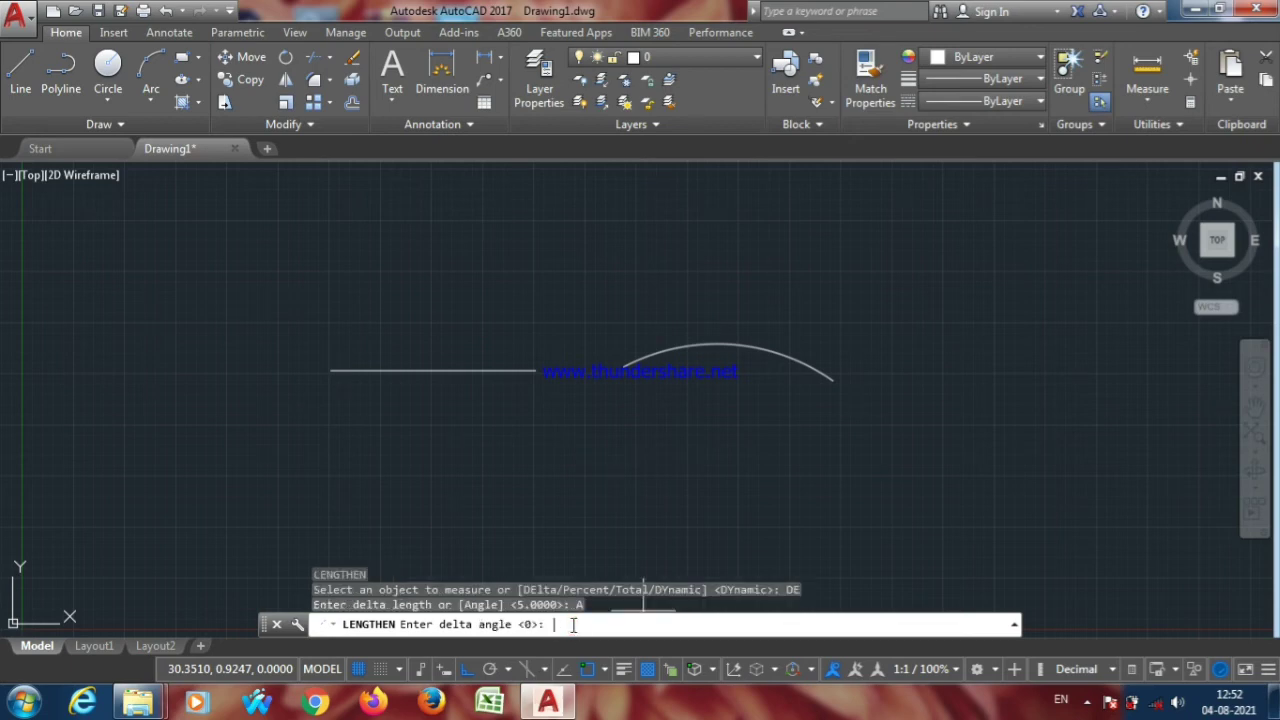
{"action": "type", "text": "45"}
{"action": "key", "text": "Return"}
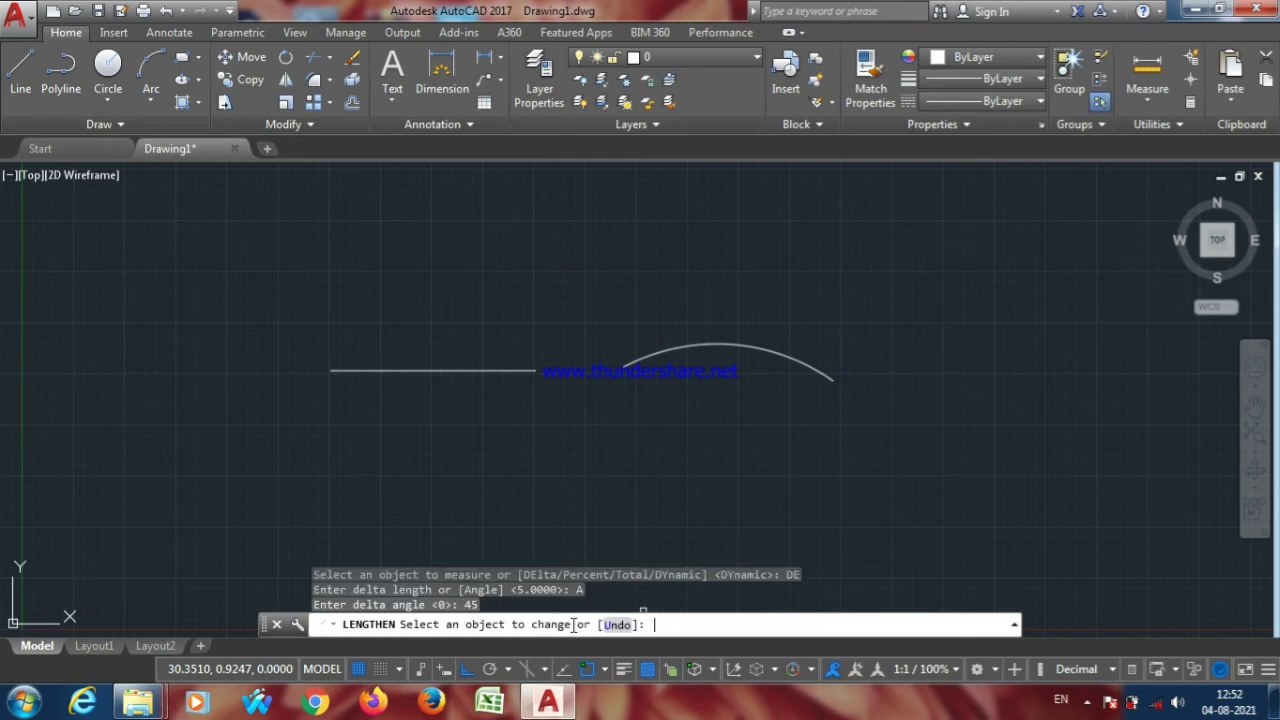
{"action": "left_click", "coordinate": [818, 373]}
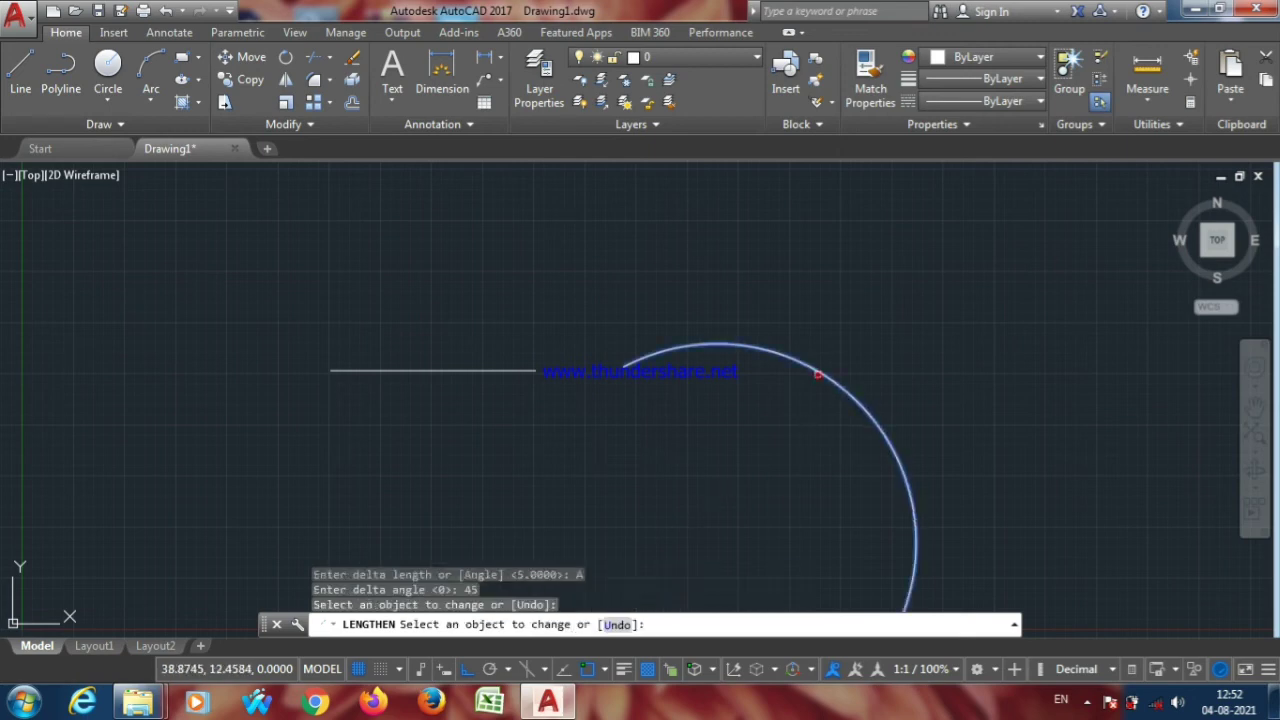
{"action": "left_click", "coordinate": [902, 474]}
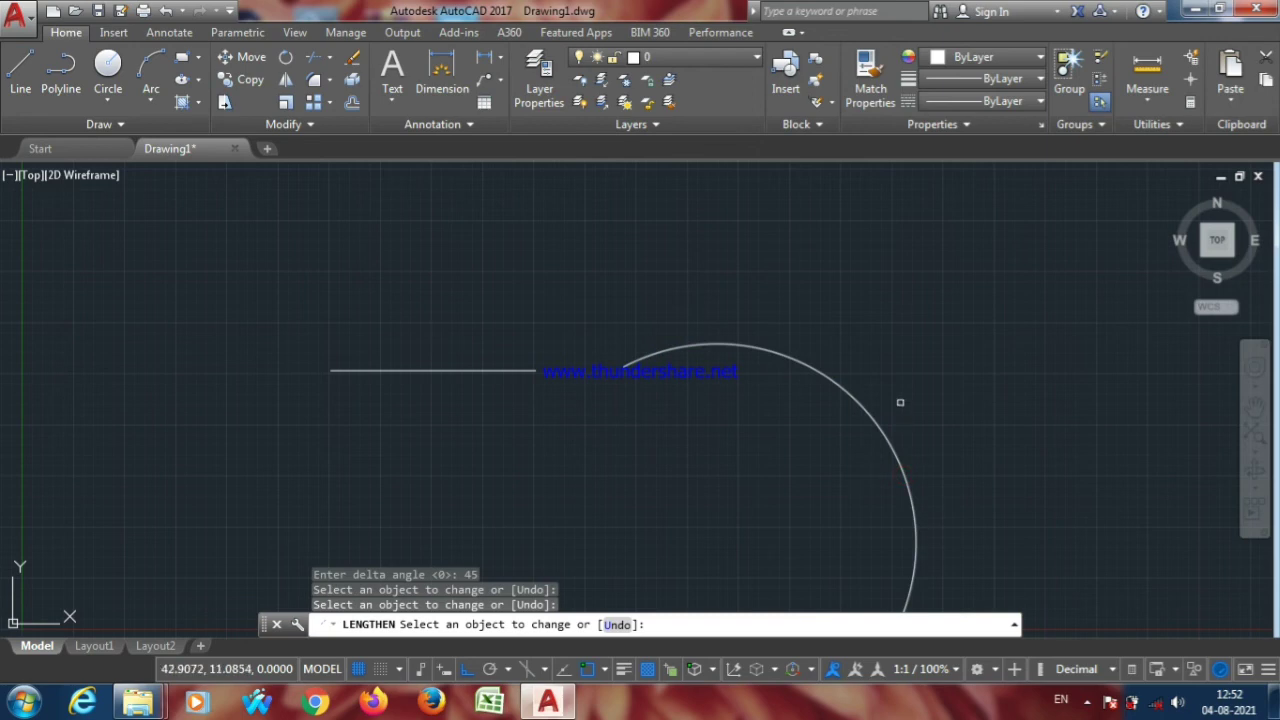
{"action": "key", "text": "ctrl+z"}
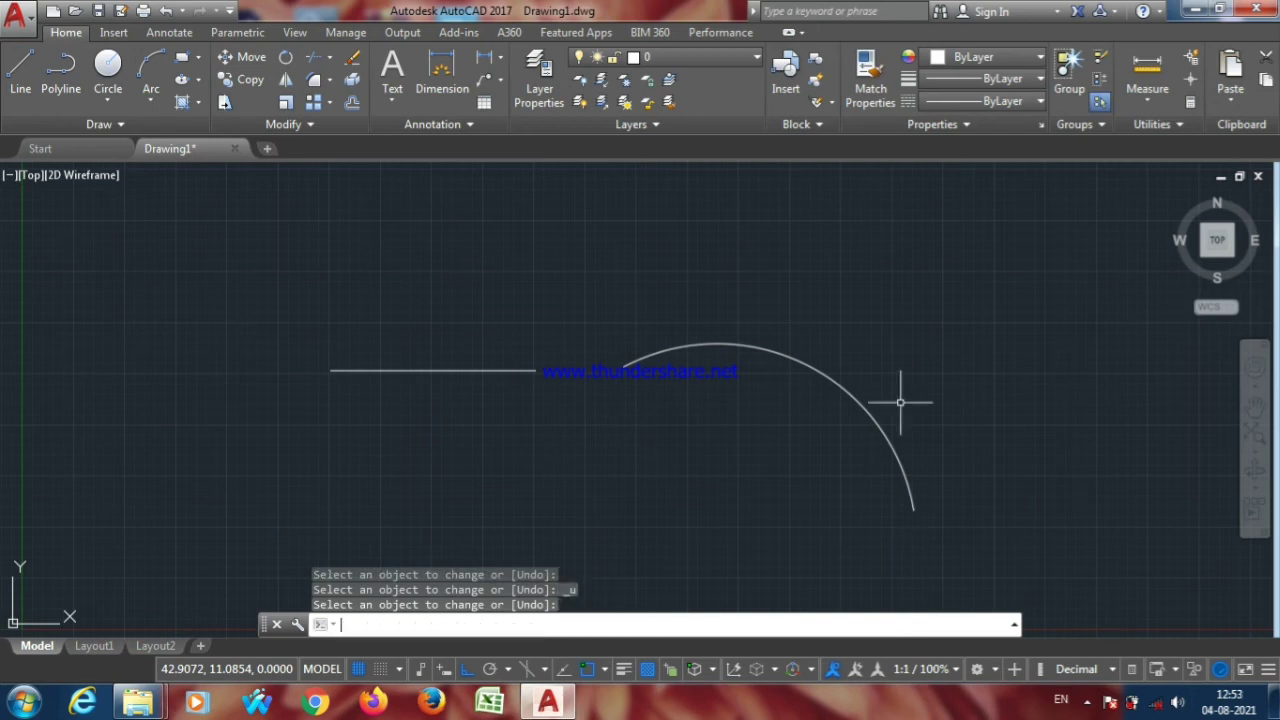
{"action": "key", "text": "ctrl+z"}
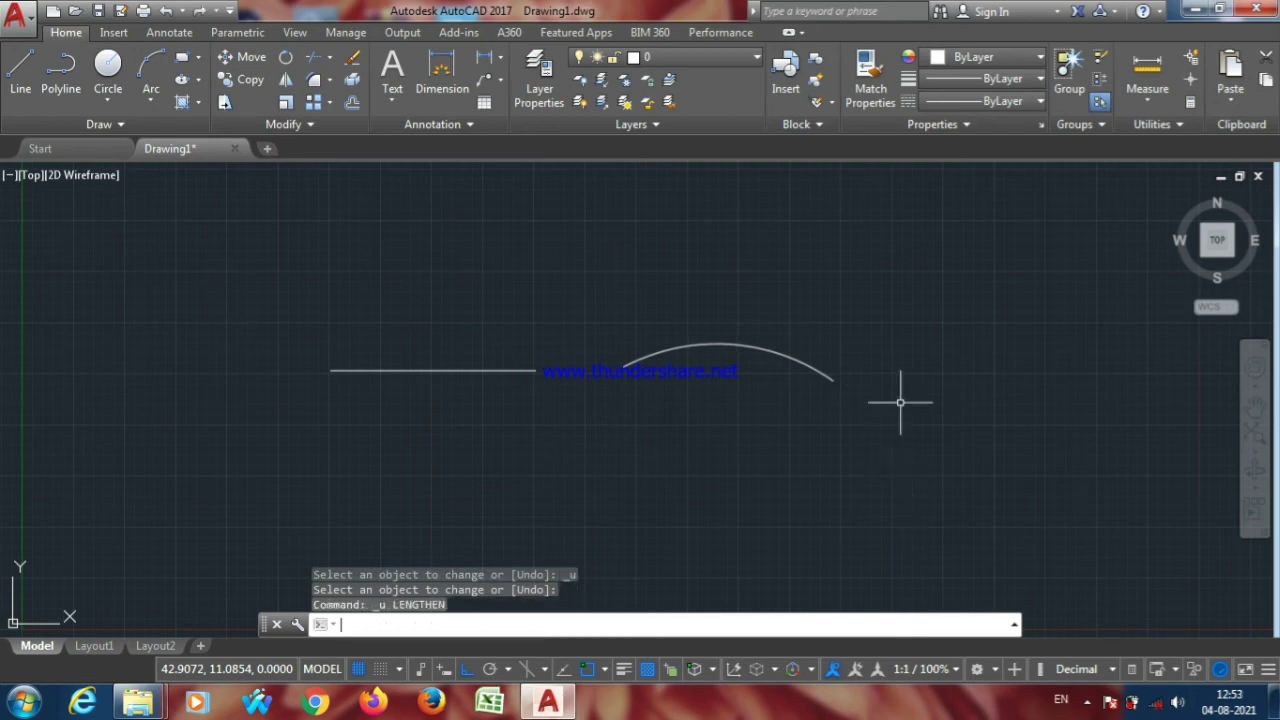
{"action": "type", "text": "len"}
Step: Cut the arc down to a total angle of 10° at its right end
{"action": "key", "text": "Return"}
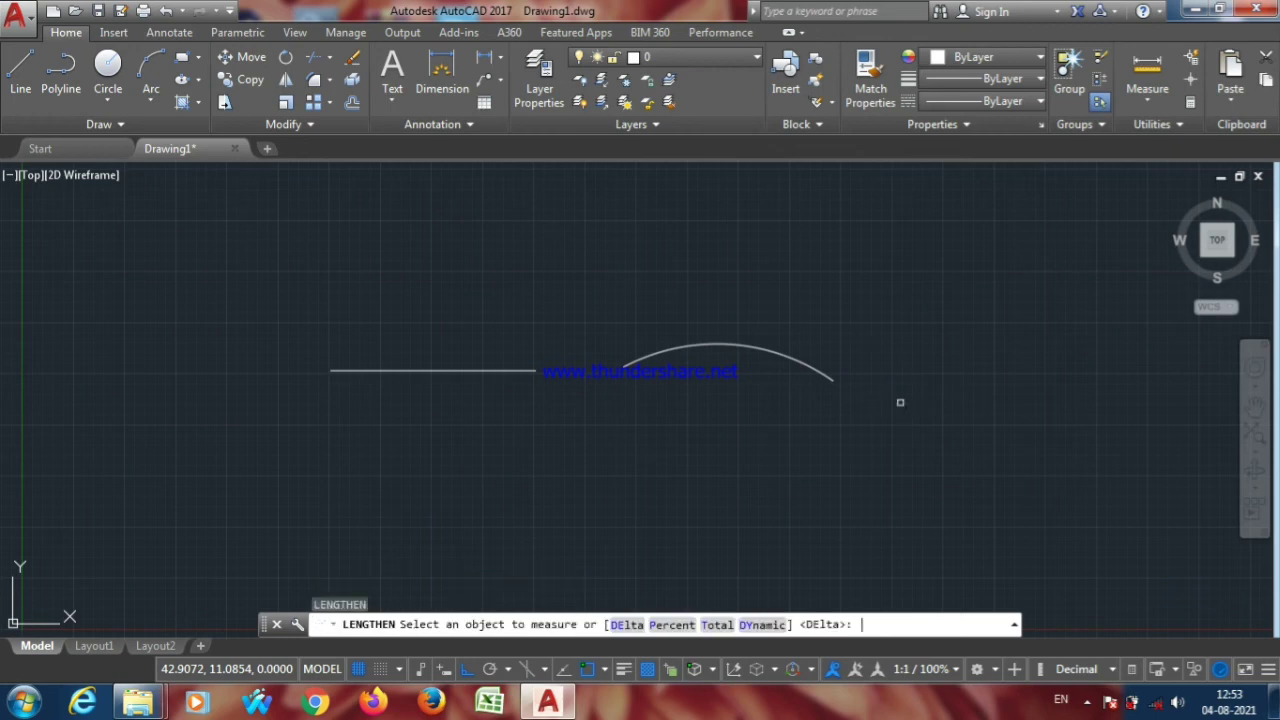
{"action": "left_click", "coordinate": [706, 622]}
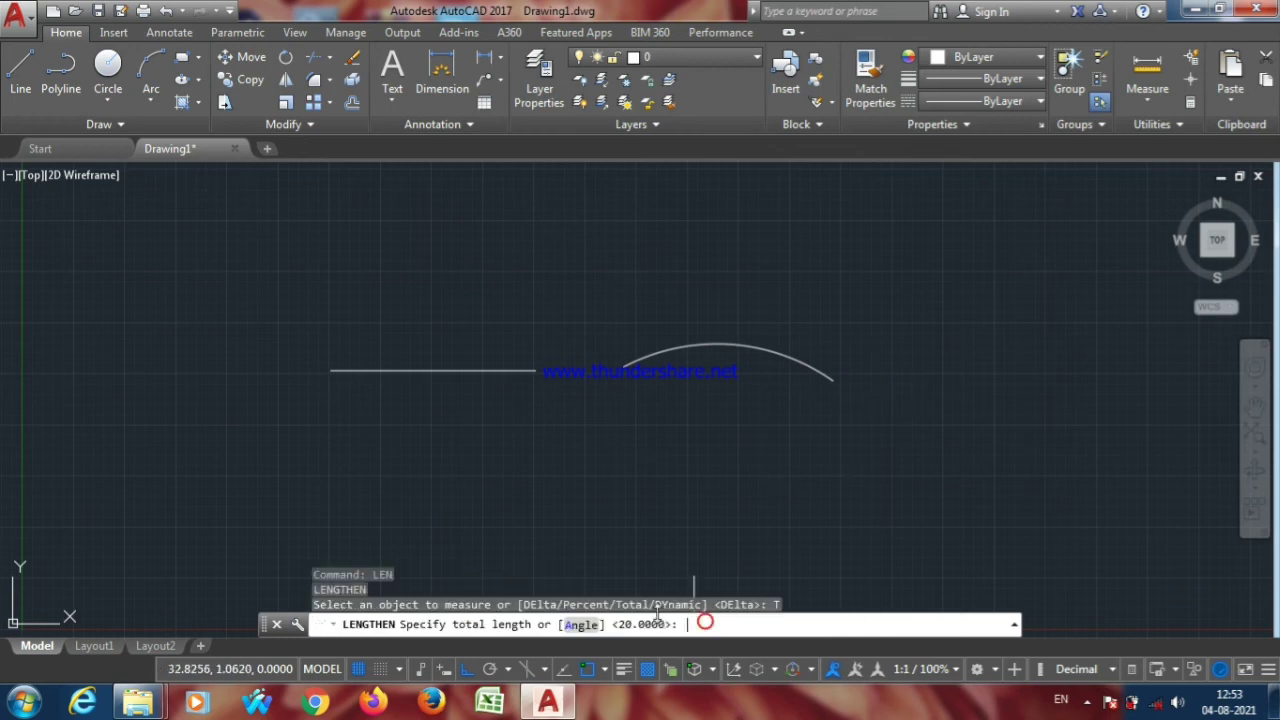
{"action": "left_click", "coordinate": [580, 626]}
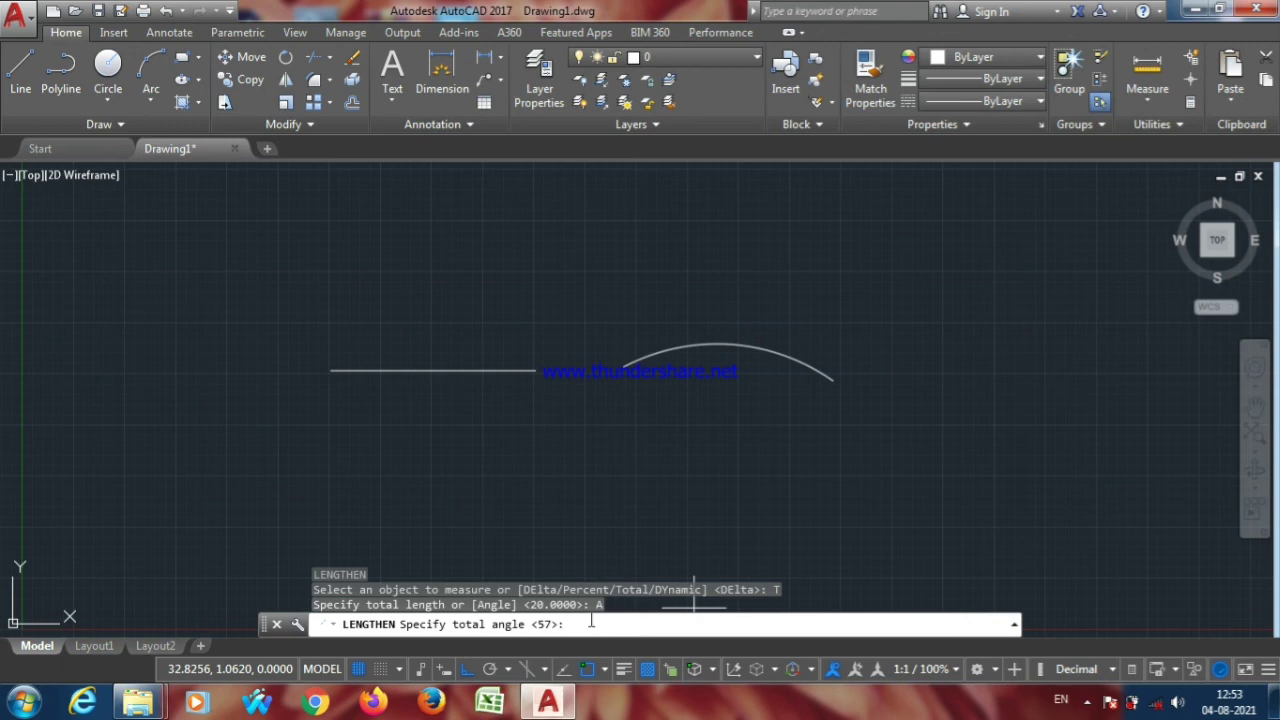
{"action": "type", "text": "10"}
{"action": "key", "text": "Return"}
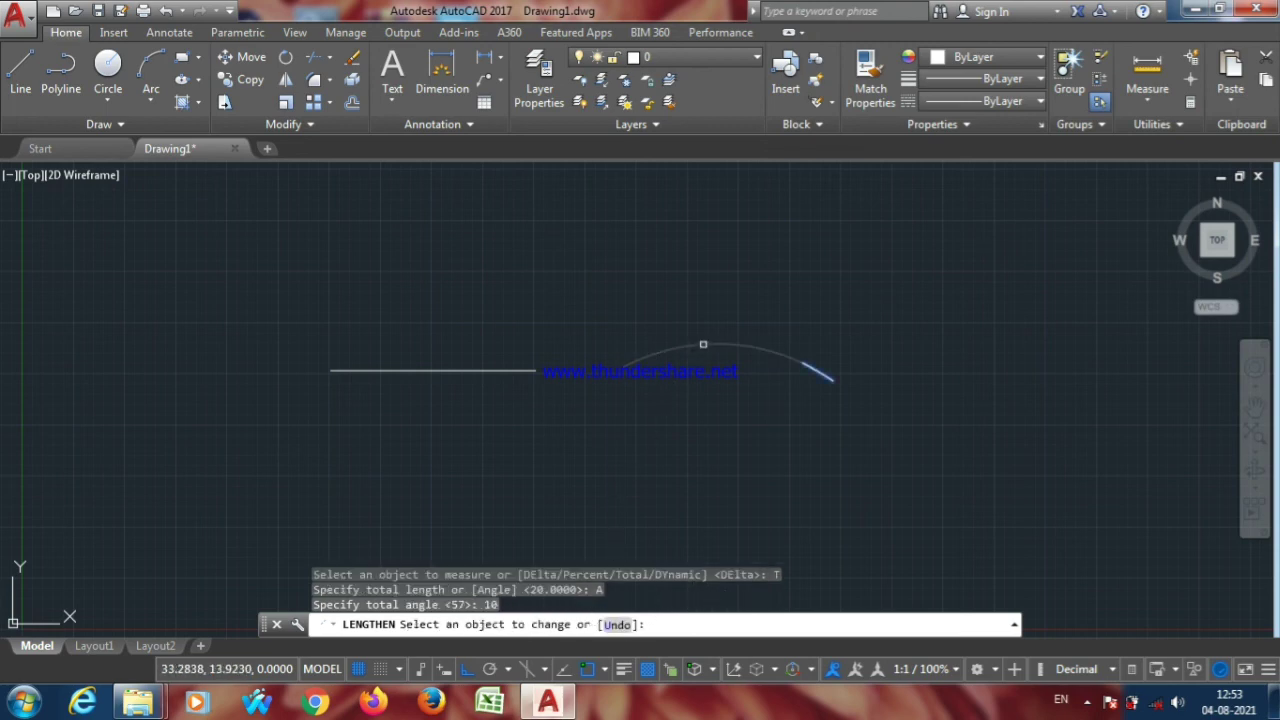
{"action": "left_click", "coordinate": [703, 344]}
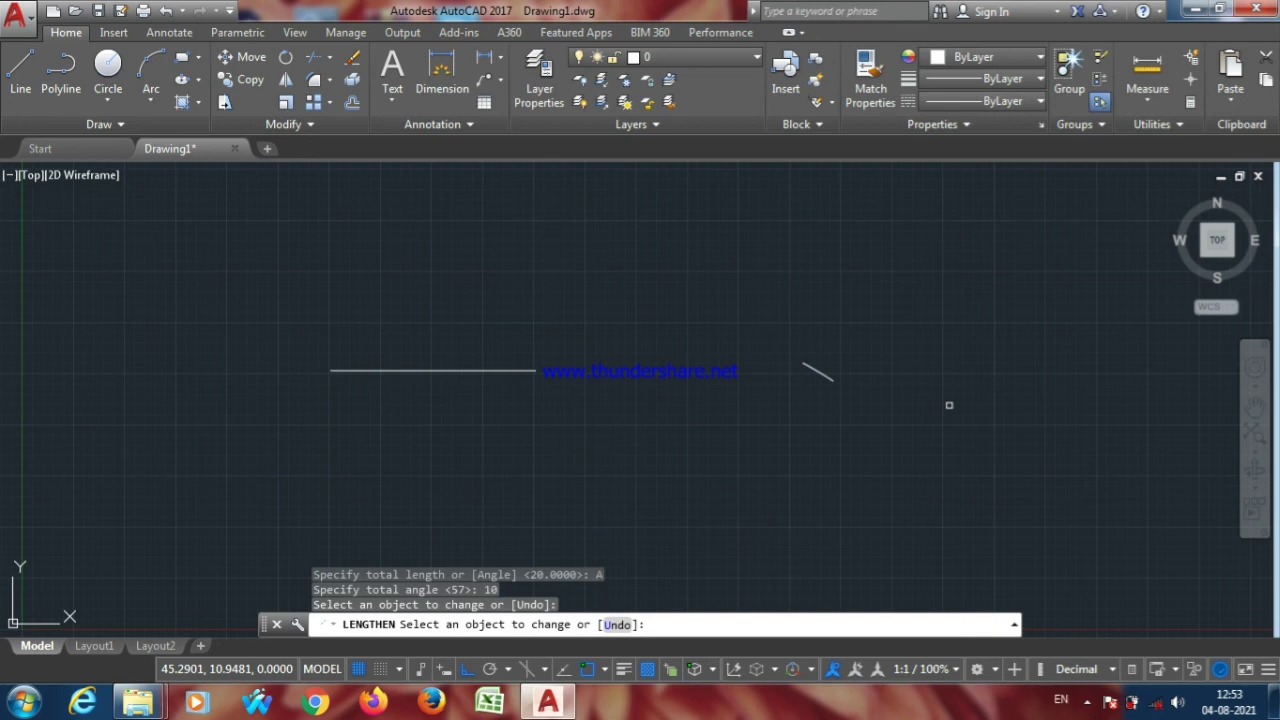
{"action": "key", "text": "Return"}
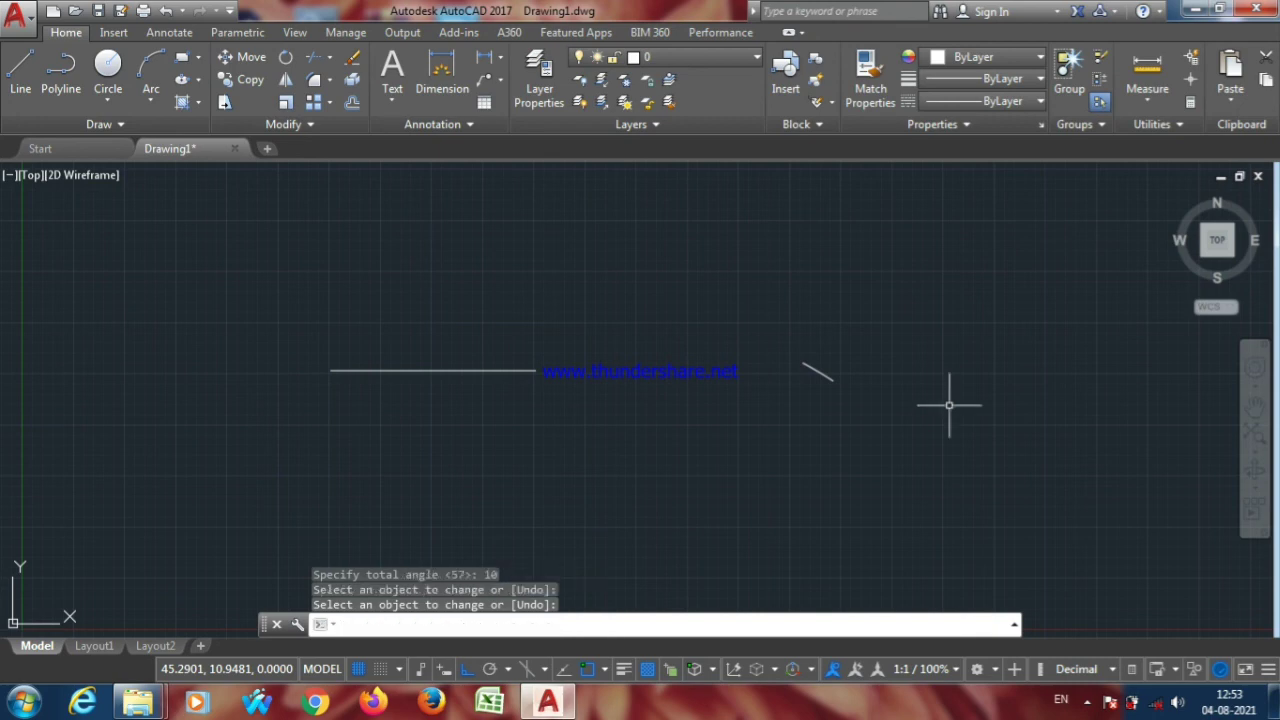